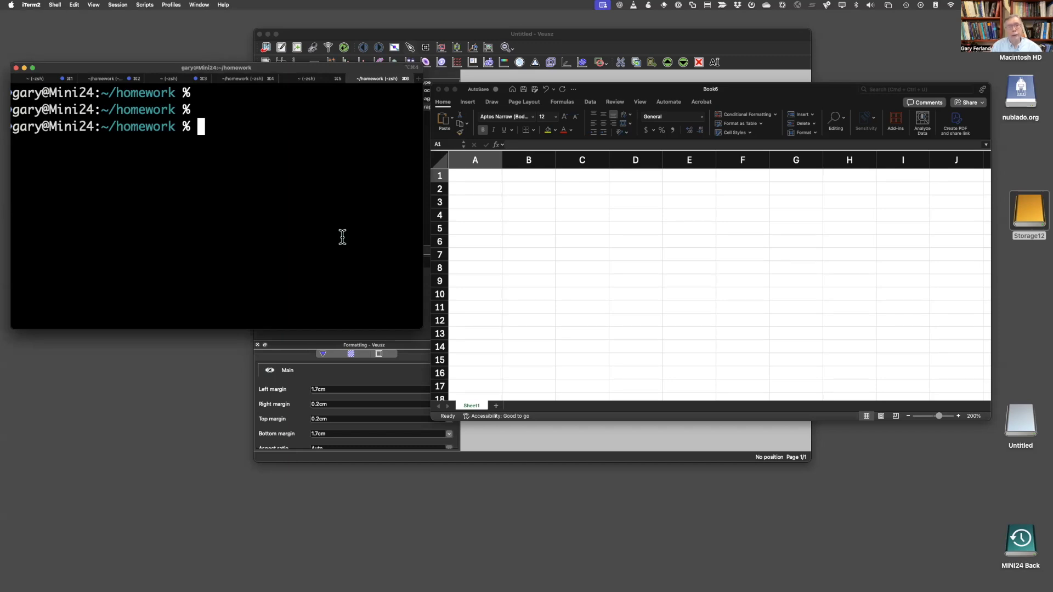
- List all save commands in the M16.in input file with grep
{"action": "type", "text": "clear"}
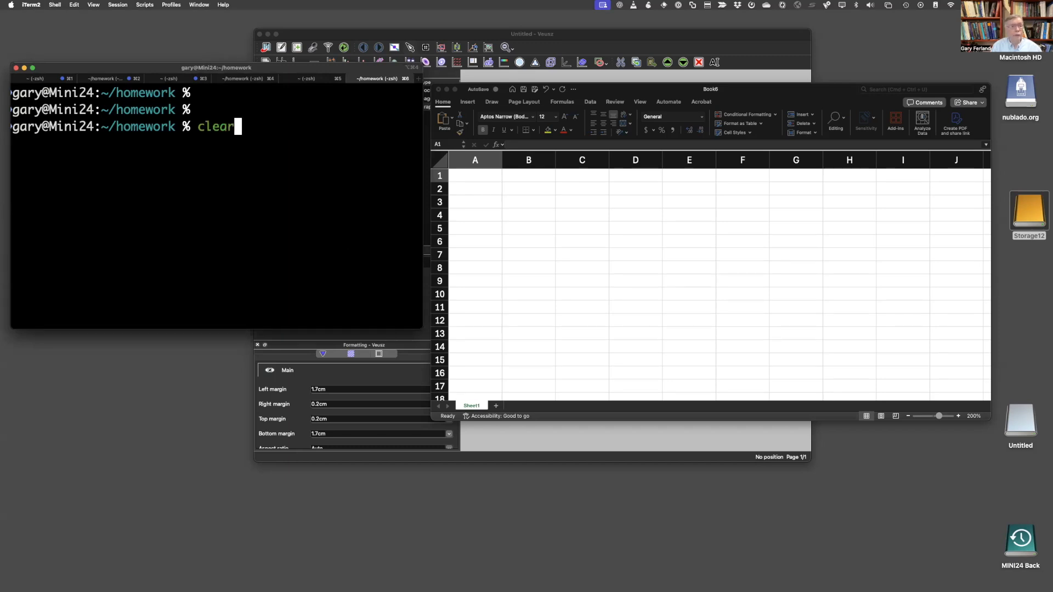
{"action": "key", "text": "Up"}
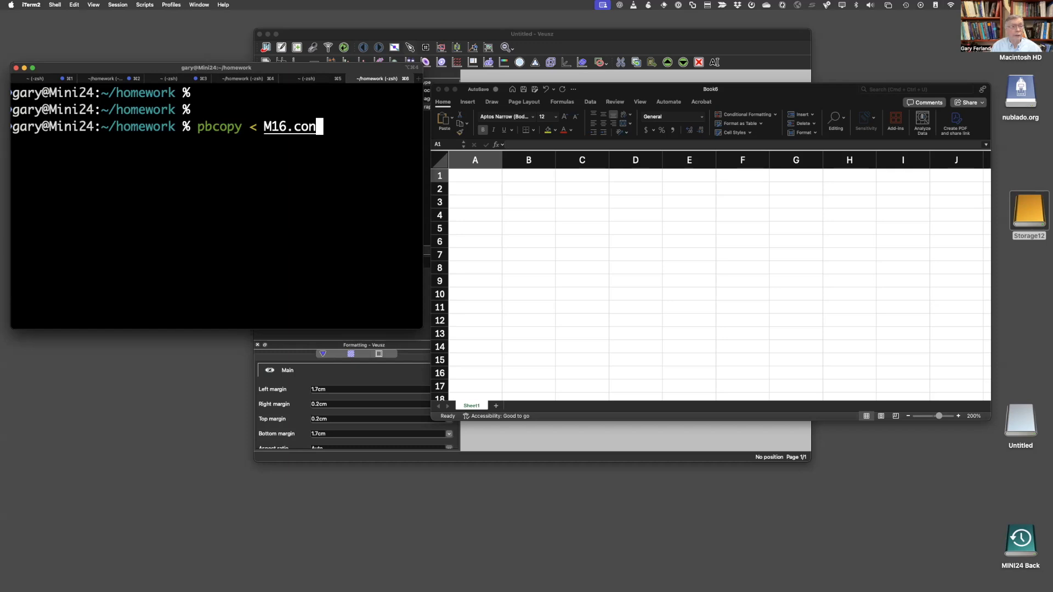
{"action": "key", "text": "Up"}
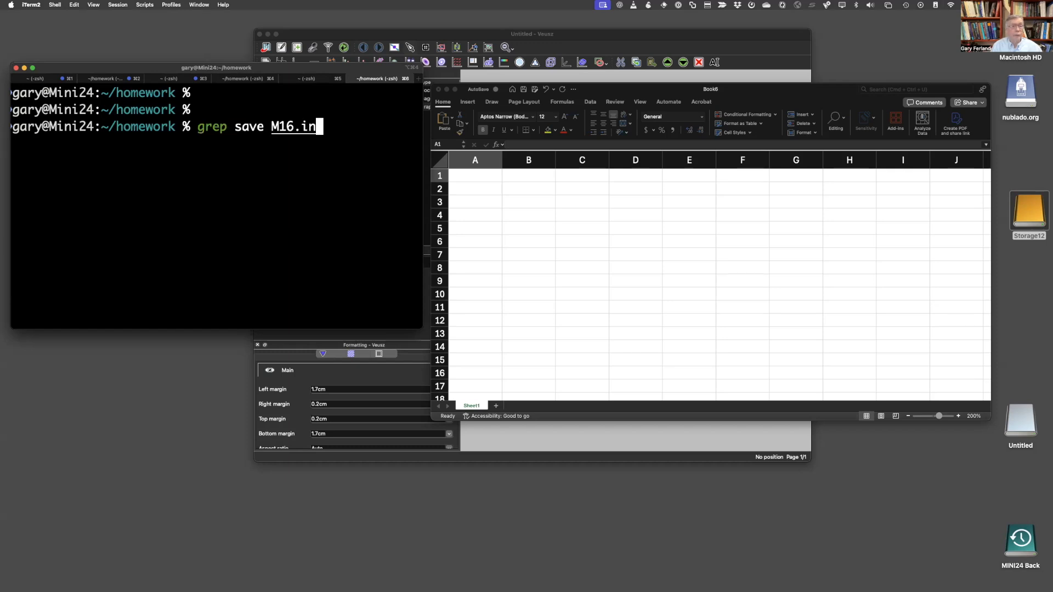
{"action": "key", "text": "Return"}
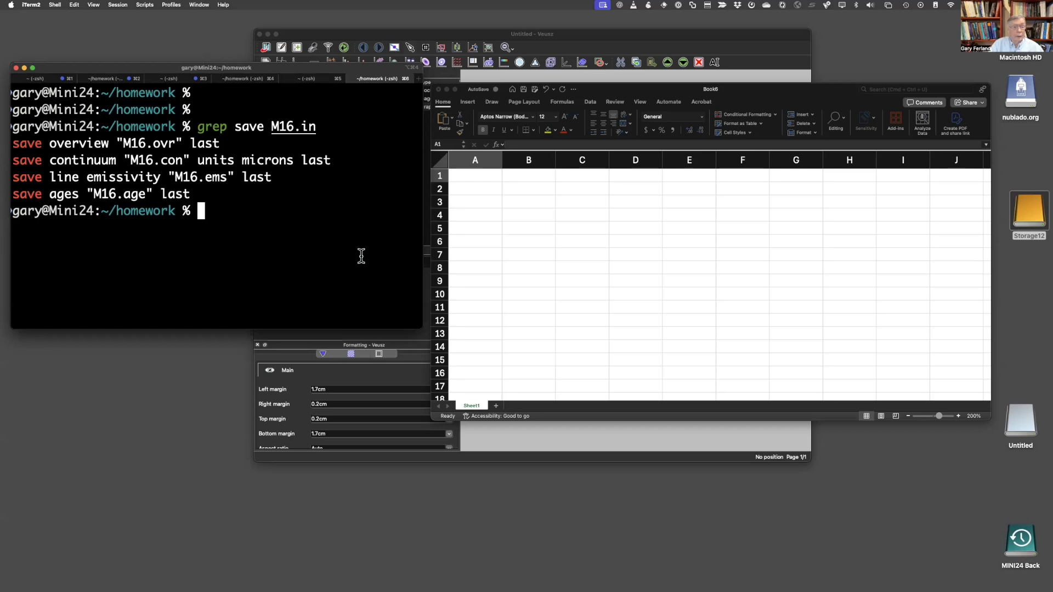
- Copy the contents of M16.con to the clipboard with pbcopy and paste them into the blank Excel sheet at cell A1
{"action": "key", "text": "Up"}
{"action": "key", "text": "Up"}
{"action": "key", "text": "Up"}
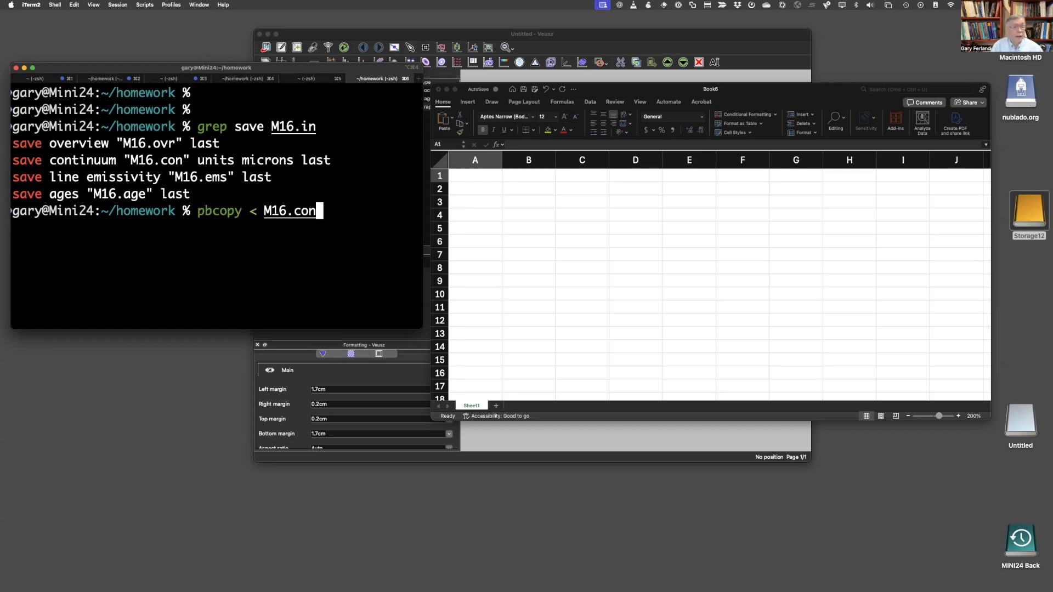
{"action": "key", "text": "Return"}
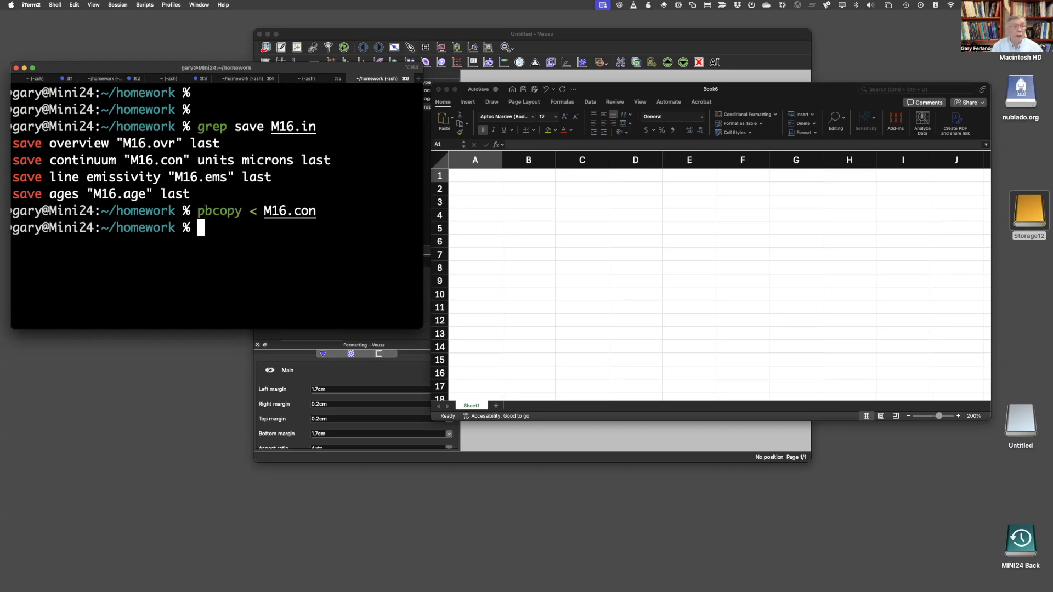
{"action": "left_click", "coordinate": [475, 181]}
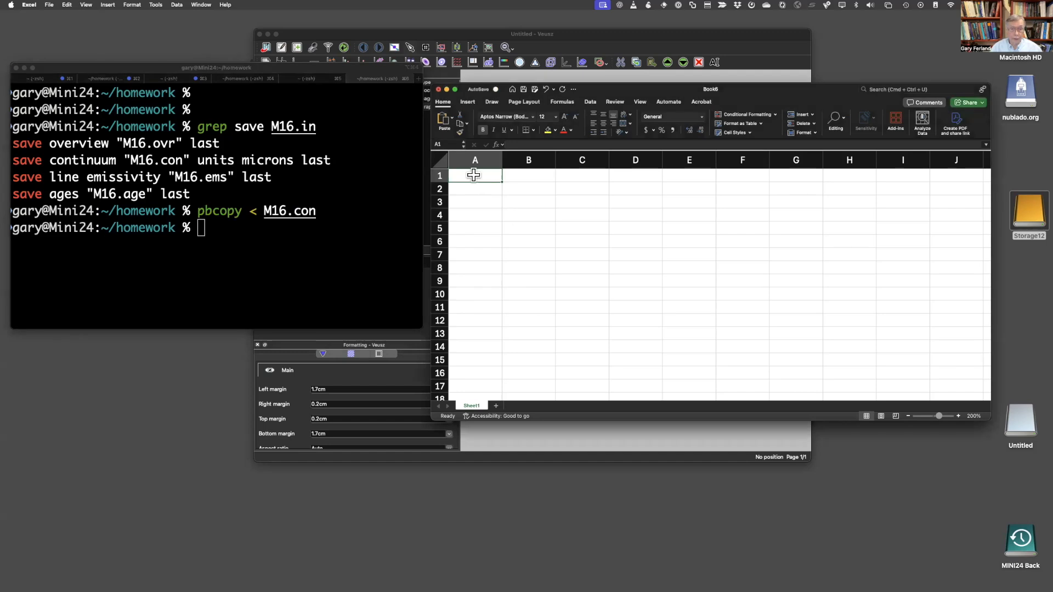
{"action": "key", "text": "super+v"}
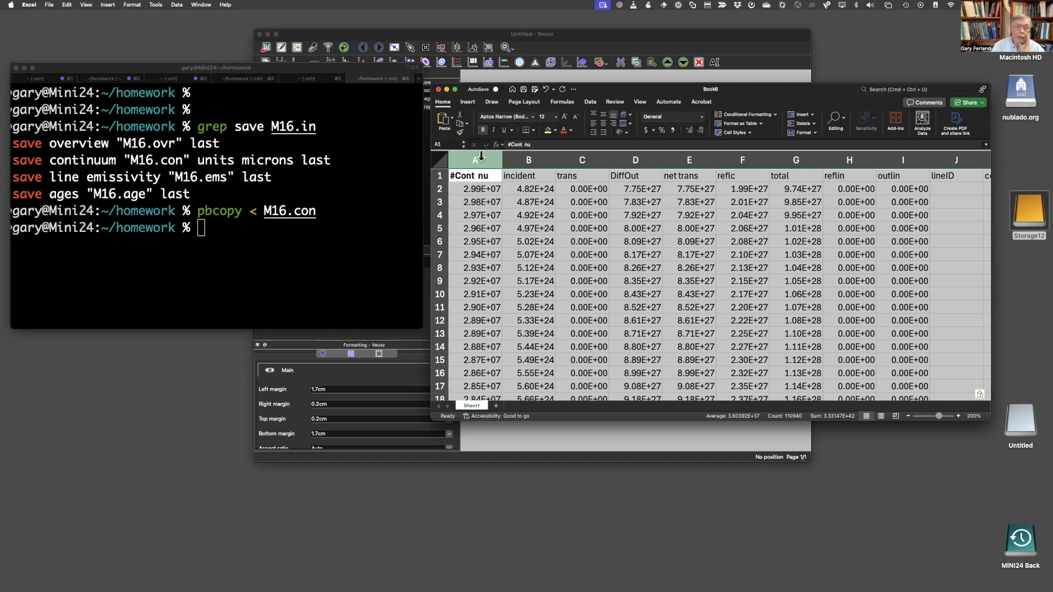
- Examine the continuum columns from #Cont nu and incident through total, reflin and outlin
{"action": "left_click", "coordinate": [483, 190]}
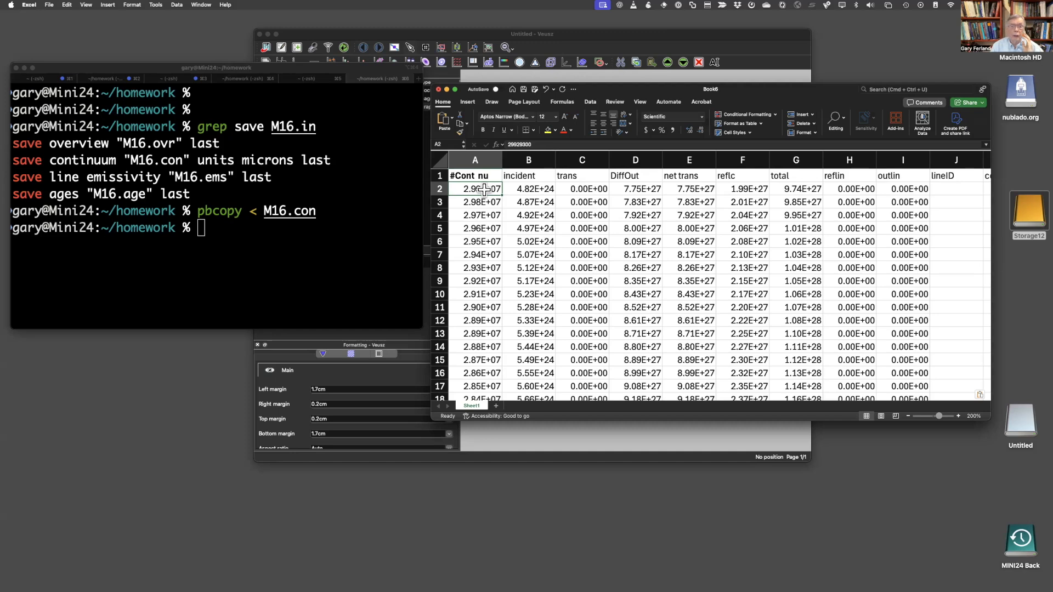
{"action": "left_click", "coordinate": [529, 161]}
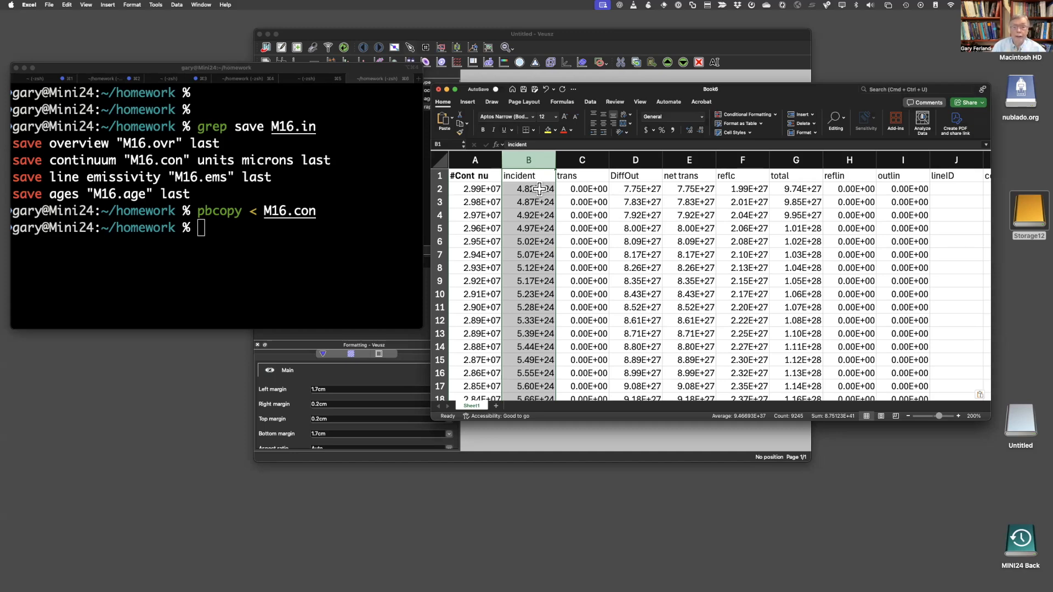
{"action": "left_click", "coordinate": [582, 162]}
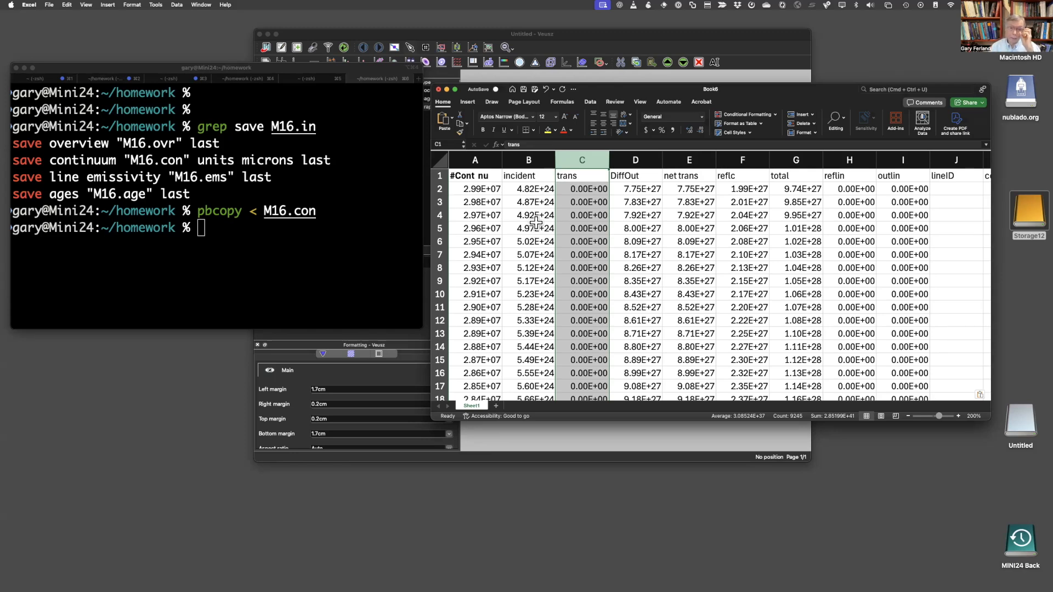
{"action": "left_click", "coordinate": [649, 190]}
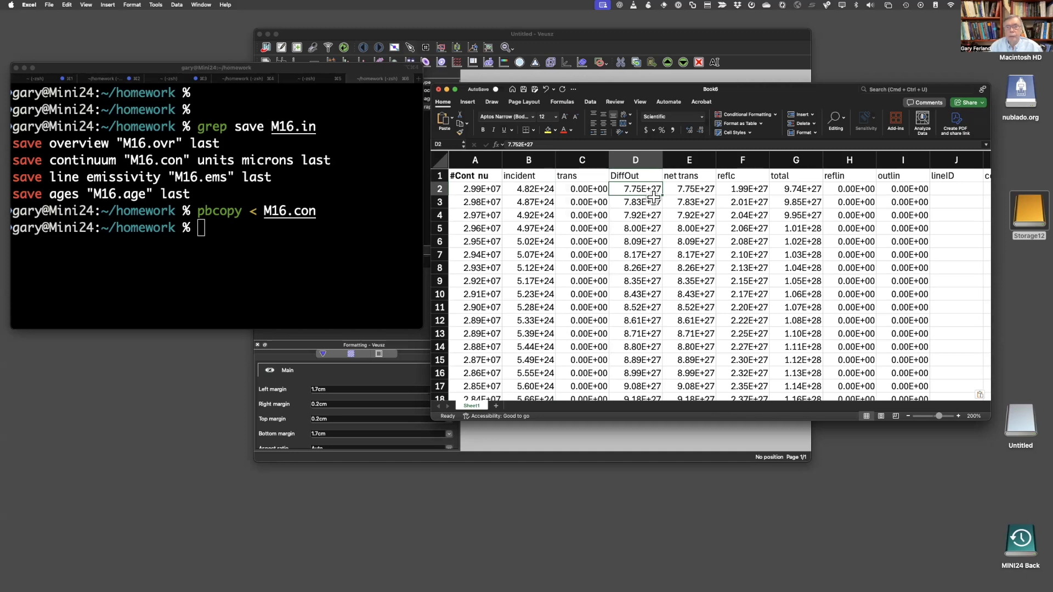
{"action": "left_click", "coordinate": [694, 190]}
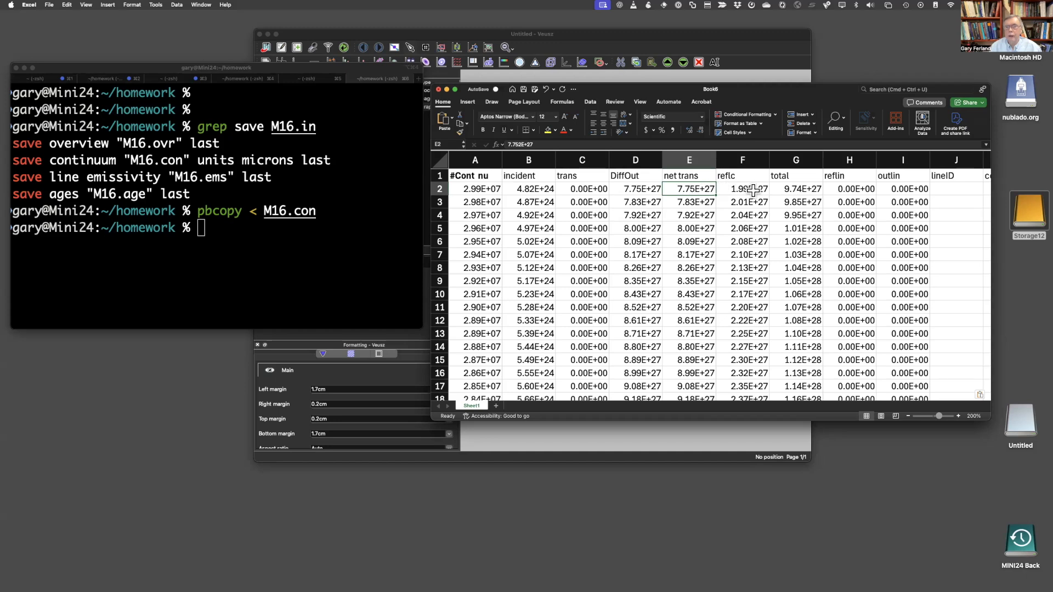
{"action": "left_click", "coordinate": [749, 189]}
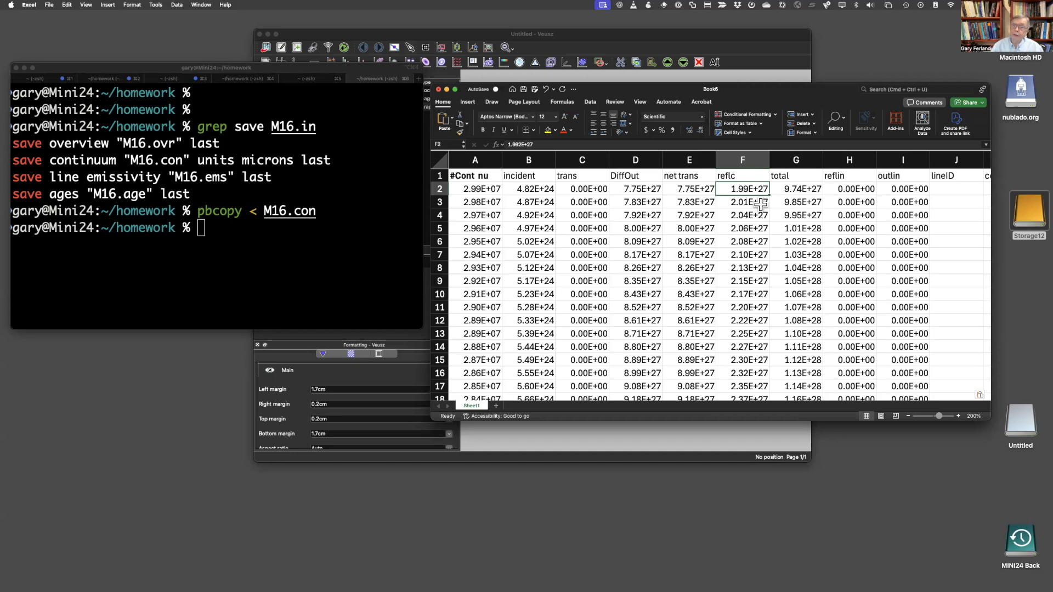
{"action": "left_click", "coordinate": [803, 187]}
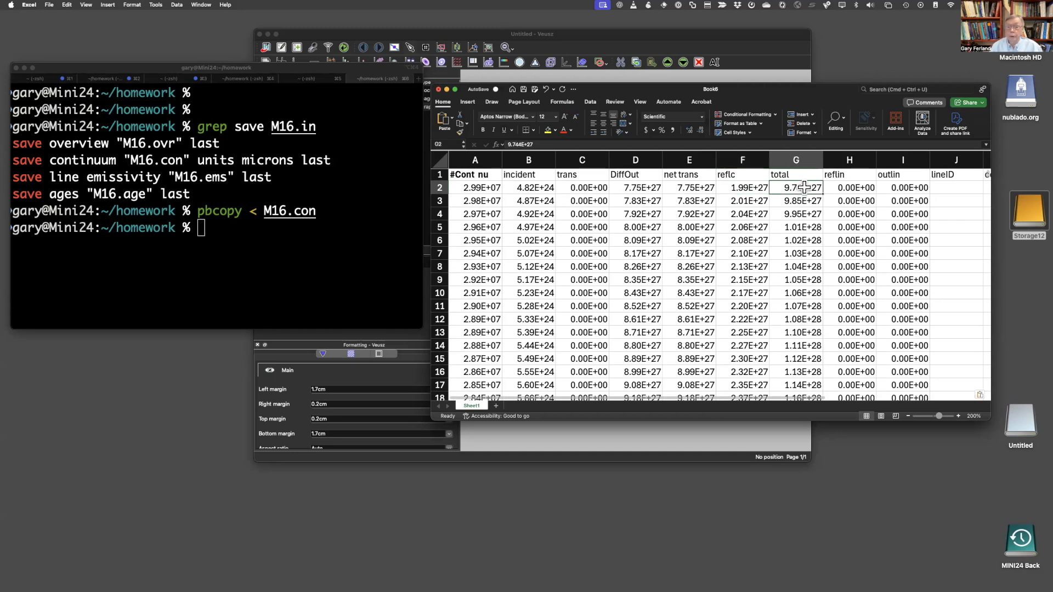
{"action": "left_click", "coordinate": [859, 187]}
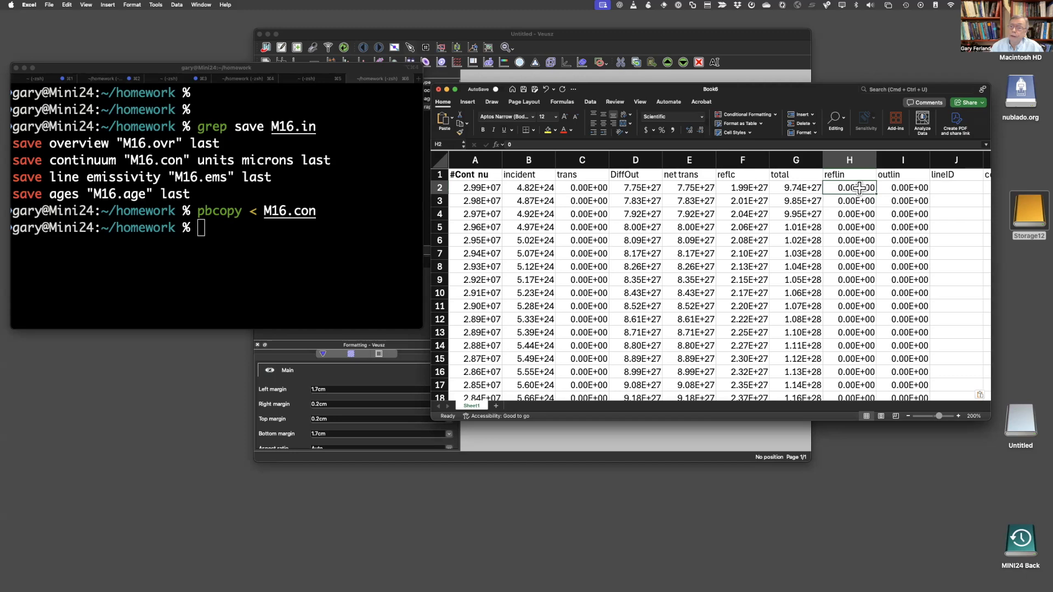
{"action": "left_click", "coordinate": [911, 188]}
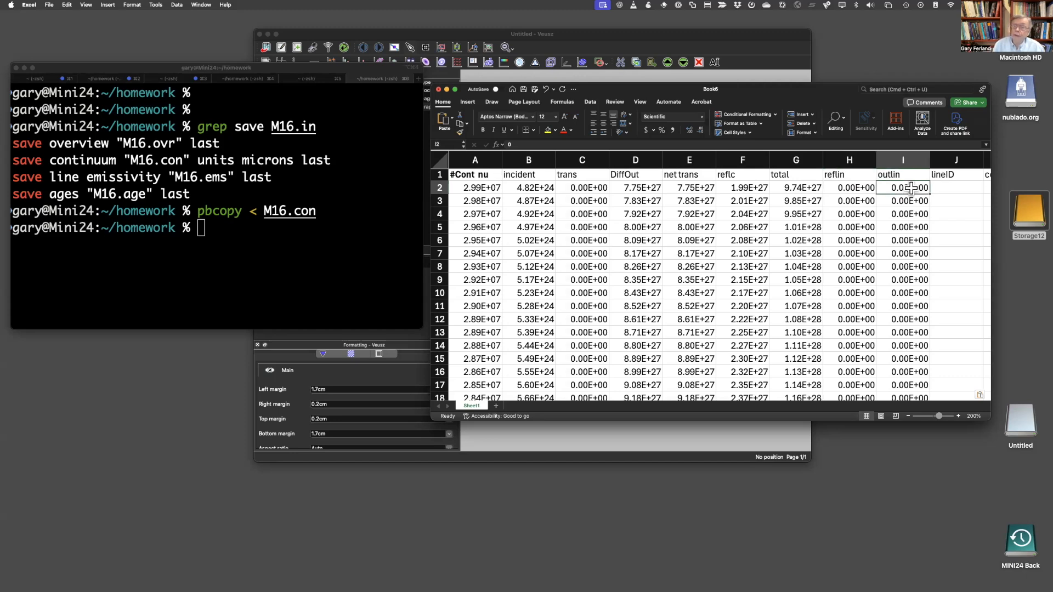
- Examine the remaining lineID, cont and nLine columns of the pasted continuum data
{"action": "scroll", "coordinate": [911, 188], "scroll_direction": "right", "scroll_amount": 2}
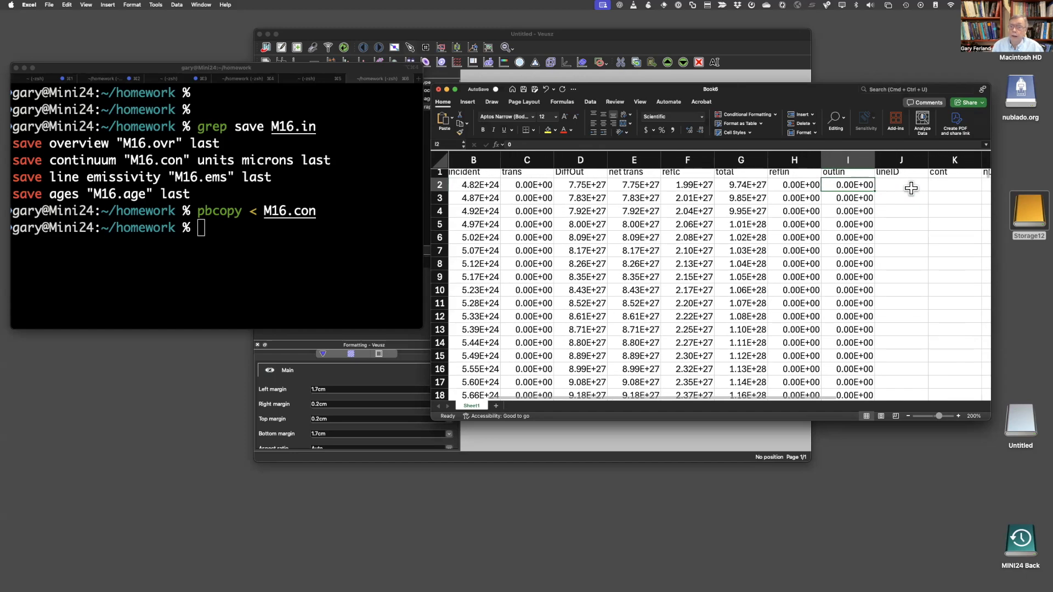
{"action": "scroll", "coordinate": [911, 188], "scroll_direction": "right", "scroll_amount": 4}
{"action": "left_click", "coordinate": [804, 188]}
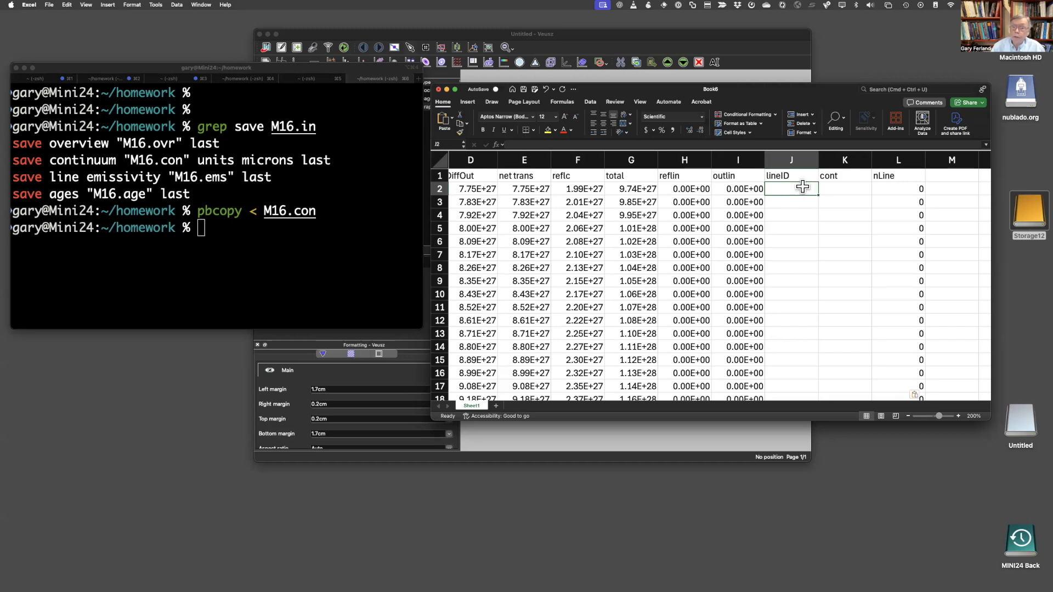
{"action": "left_click", "coordinate": [794, 249]}
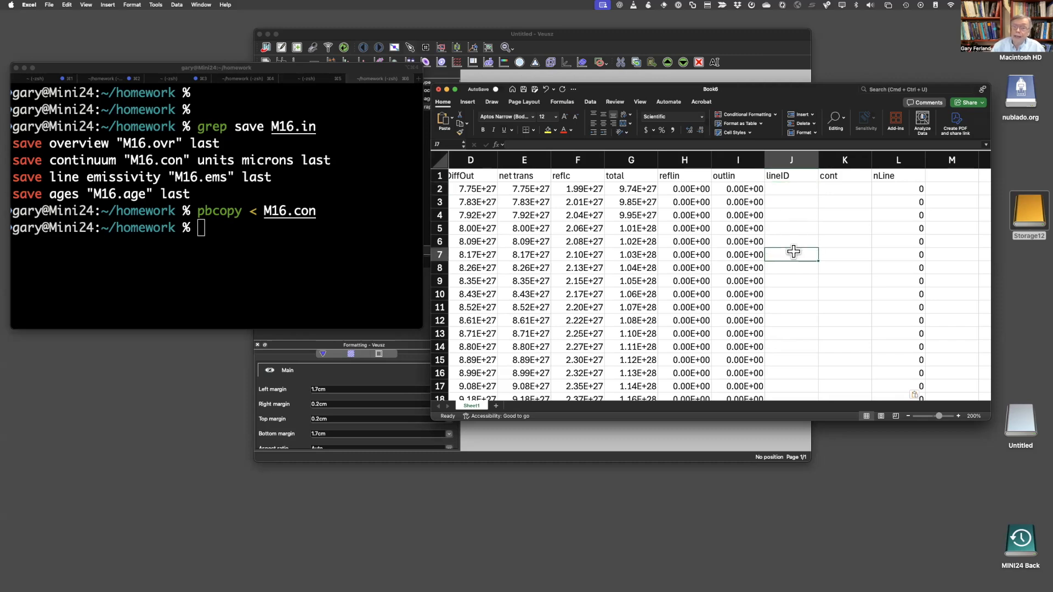
{"action": "left_click", "coordinate": [790, 305]}
{"action": "left_click", "coordinate": [798, 233]}
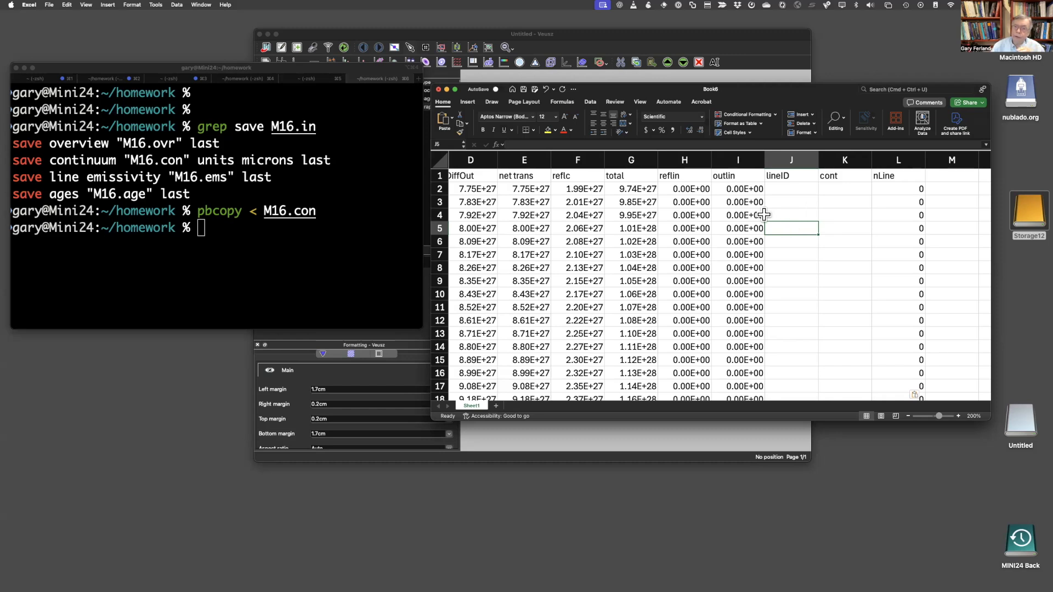
{"action": "left_click", "coordinate": [743, 212]}
{"action": "left_click", "coordinate": [794, 215]}
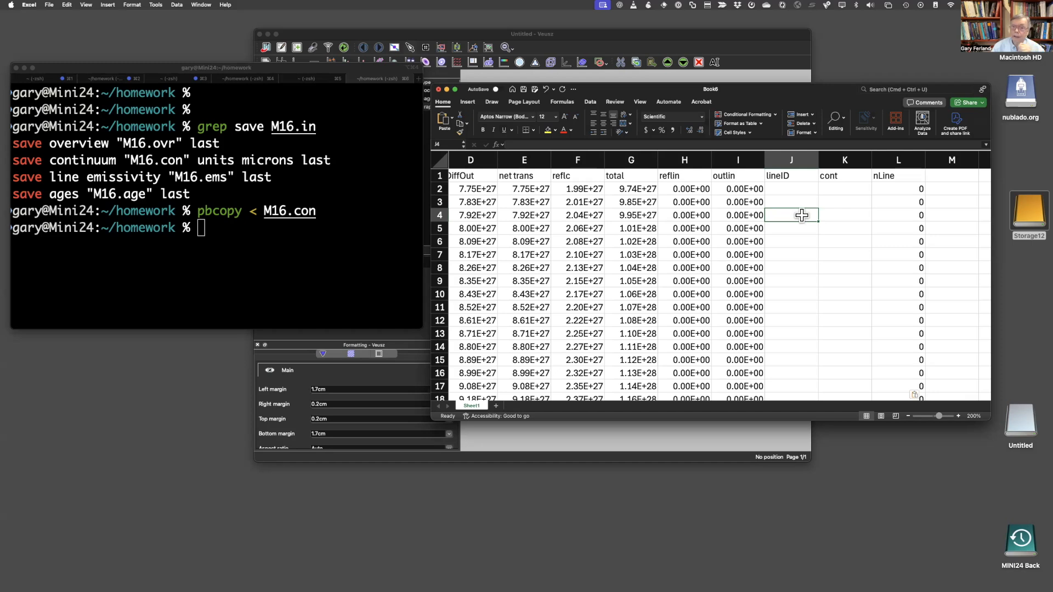
{"action": "left_click", "coordinate": [901, 175]}
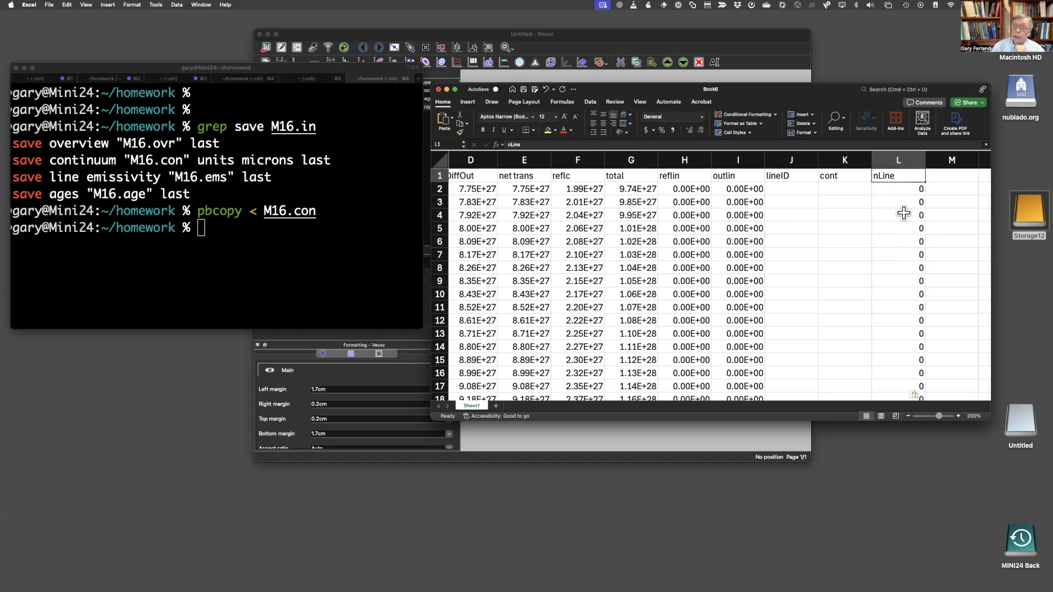
{"action": "left_click", "coordinate": [690, 198]}
{"action": "left_click", "coordinate": [843, 201]}
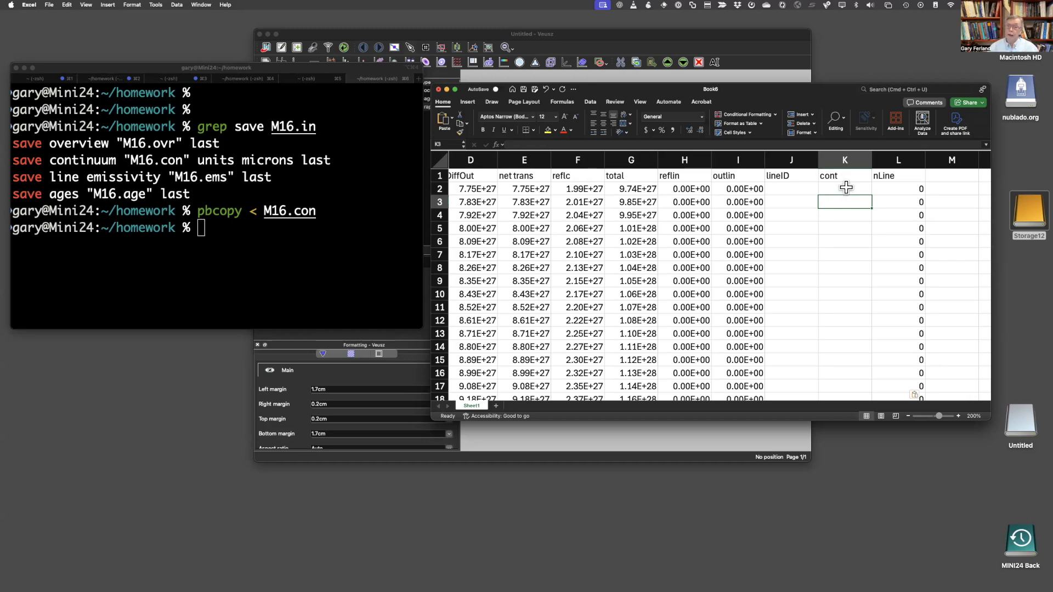
{"action": "left_click", "coordinate": [847, 188]}
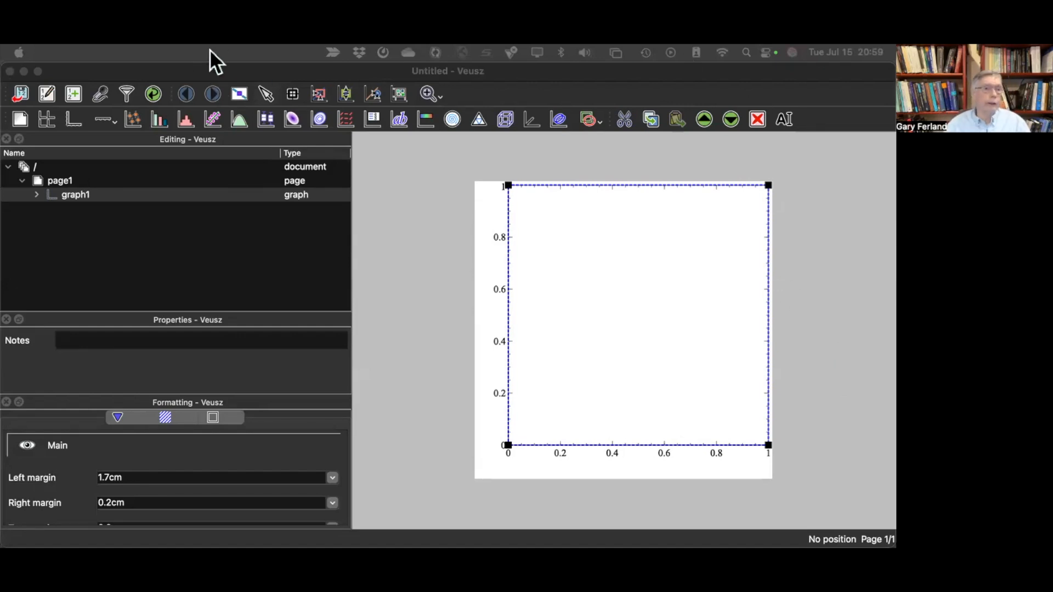
- Switch to Veusz and choose M16.con from the homework folder as the data file for import
{"action": "left_click", "coordinate": [387, 174]}
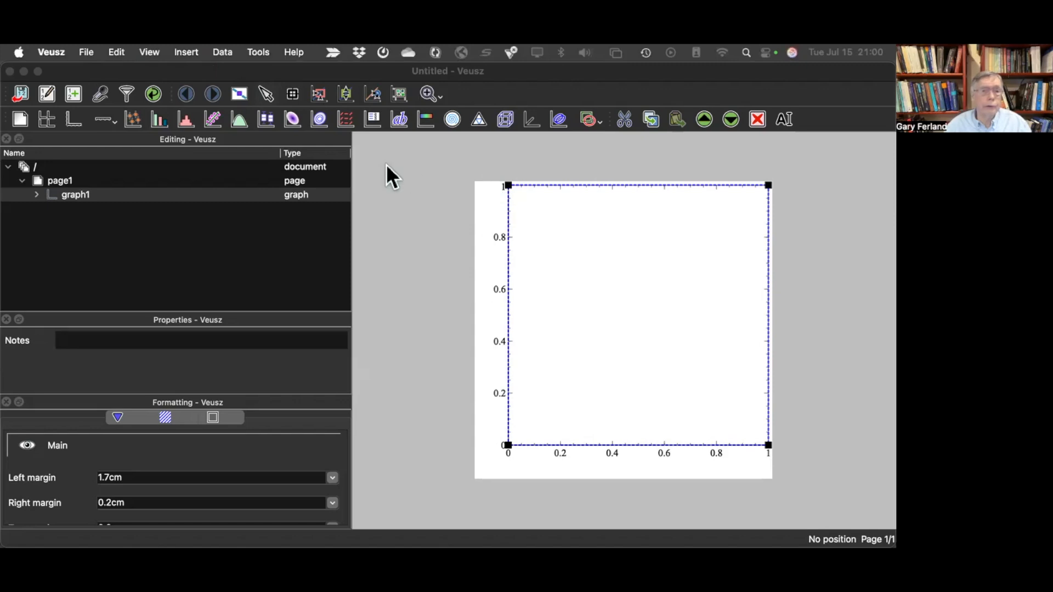
{"action": "left_click", "coordinate": [219, 51]}
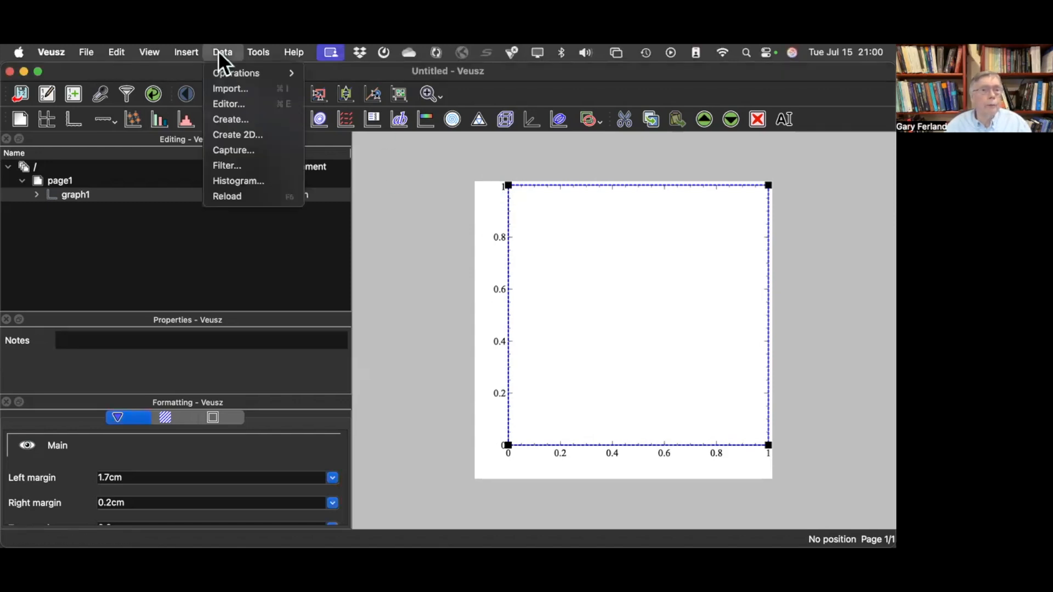
{"action": "left_click", "coordinate": [253, 89]}
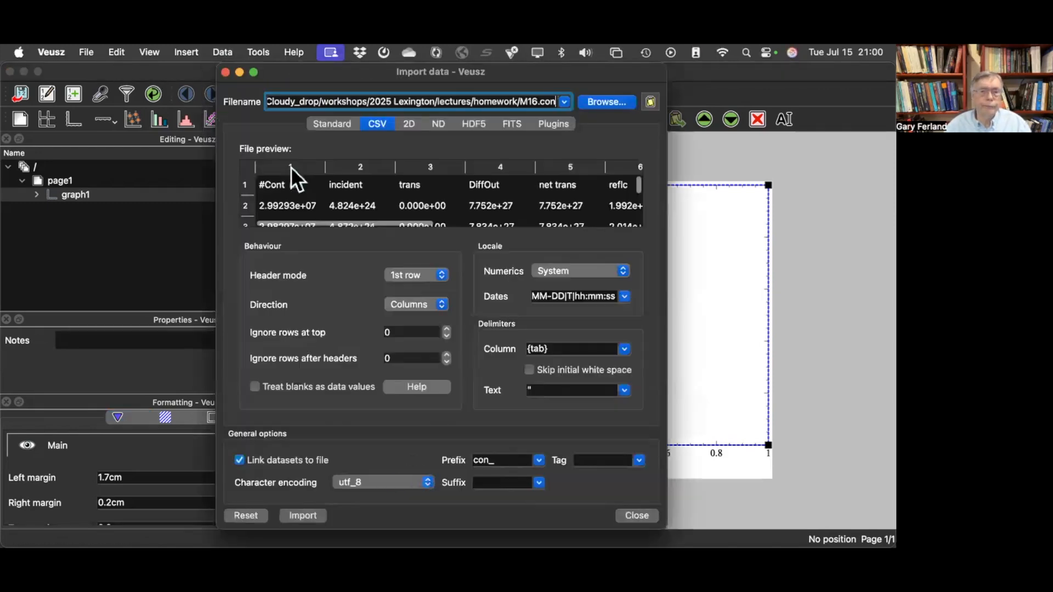
{"action": "left_click", "coordinate": [603, 102]}
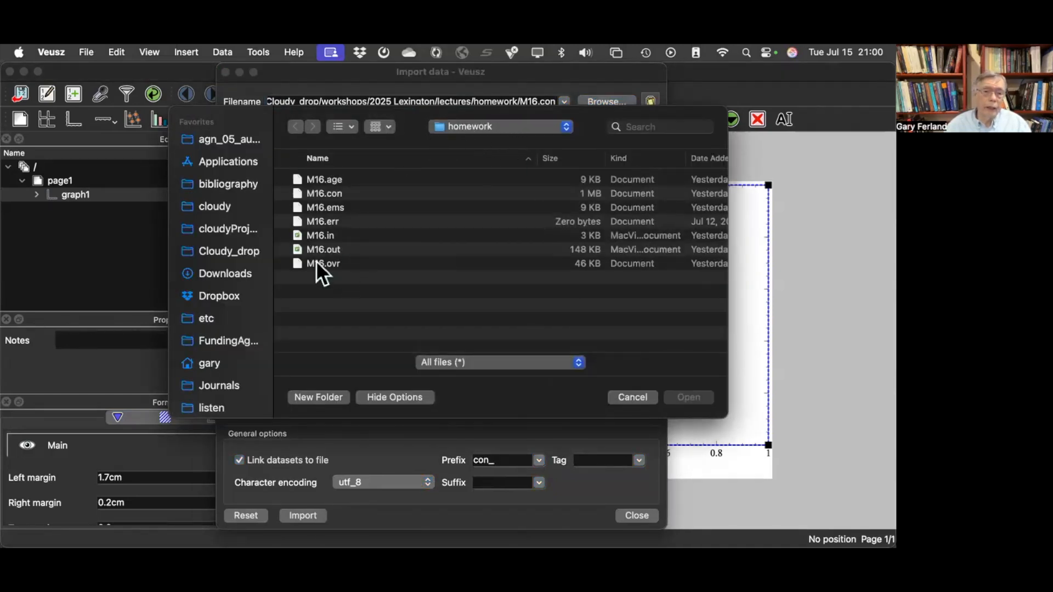
{"action": "left_click", "coordinate": [328, 193]}
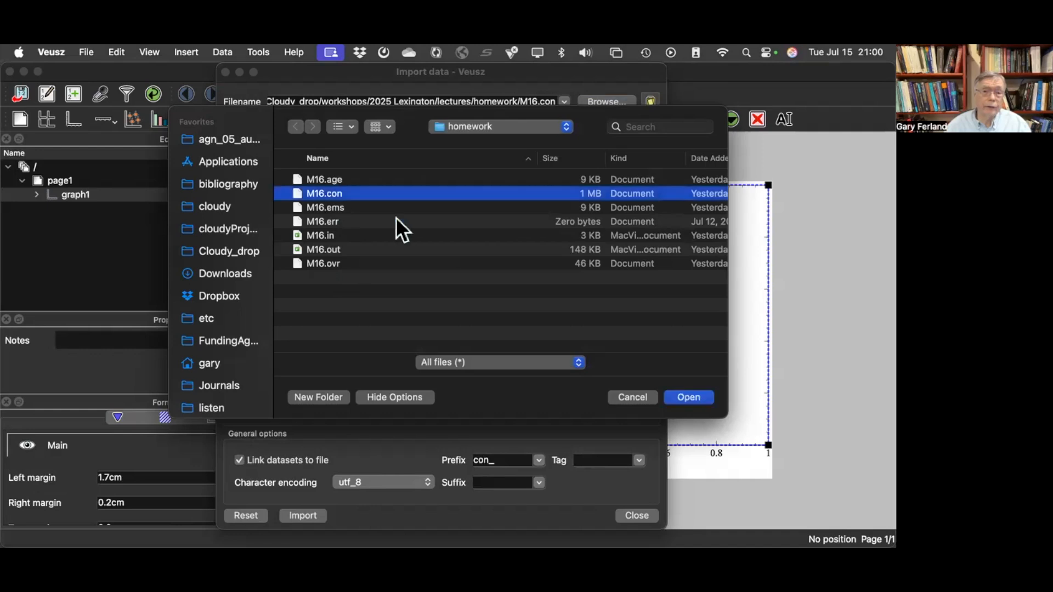
{"action": "left_click", "coordinate": [689, 397]}
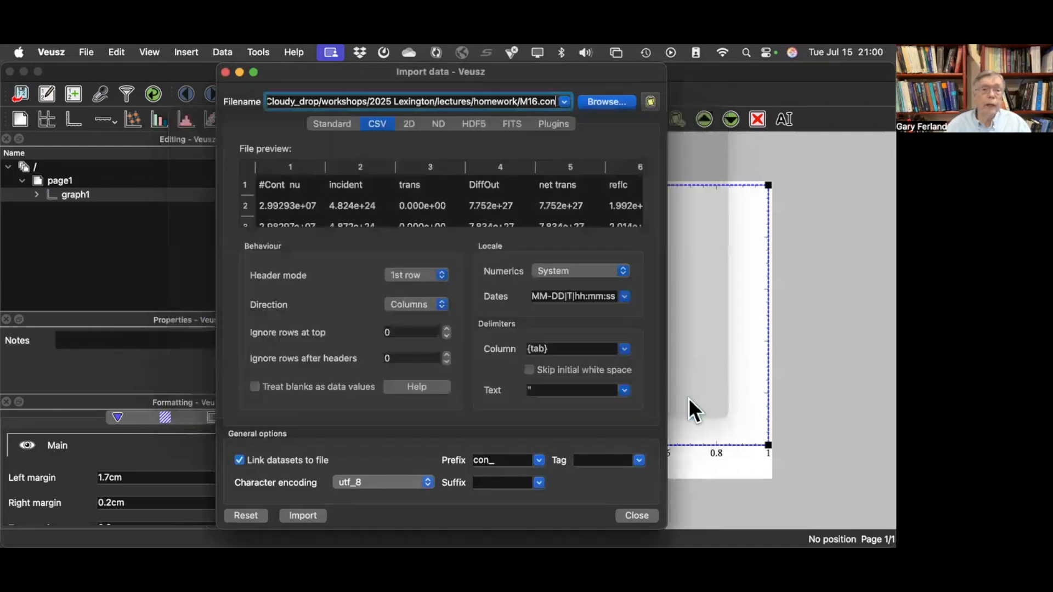
- Import the M16.con columns as tab-delimited CSV datasets linked to the file, with the prefix con_
{"action": "left_click_drag", "start_coordinate": [306, 72], "coordinate": [287, 69]}
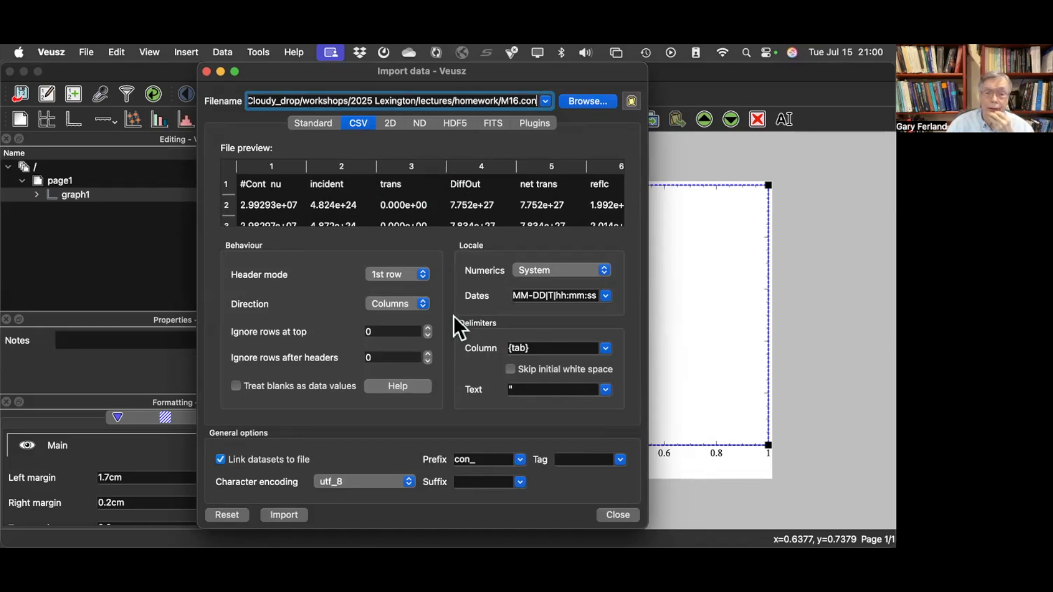
{"action": "left_click", "coordinate": [664, 486]}
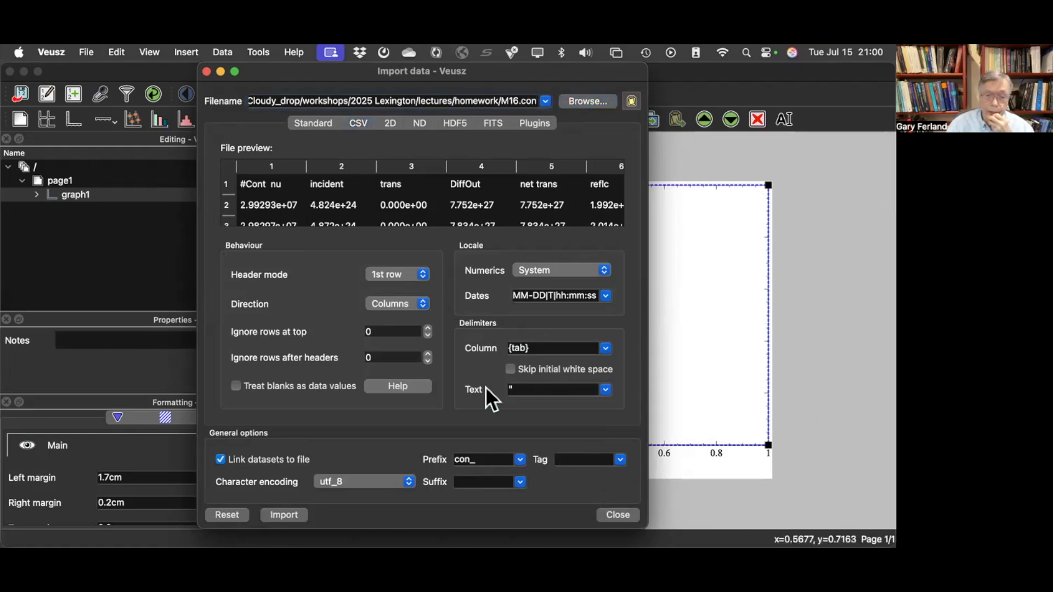
{"action": "left_click", "coordinate": [470, 461]}
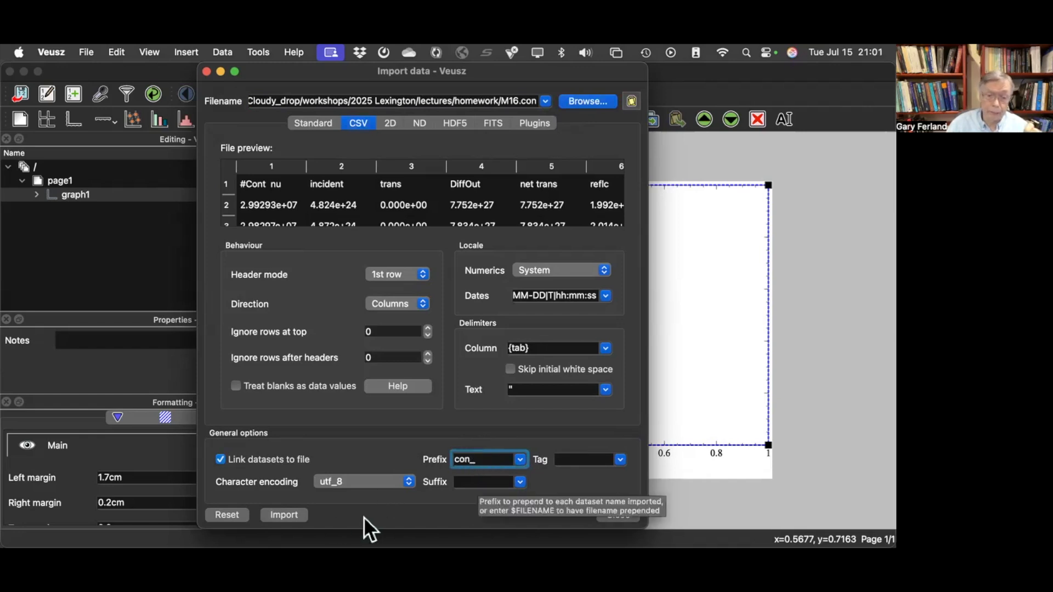
{"action": "left_click", "coordinate": [284, 515]}
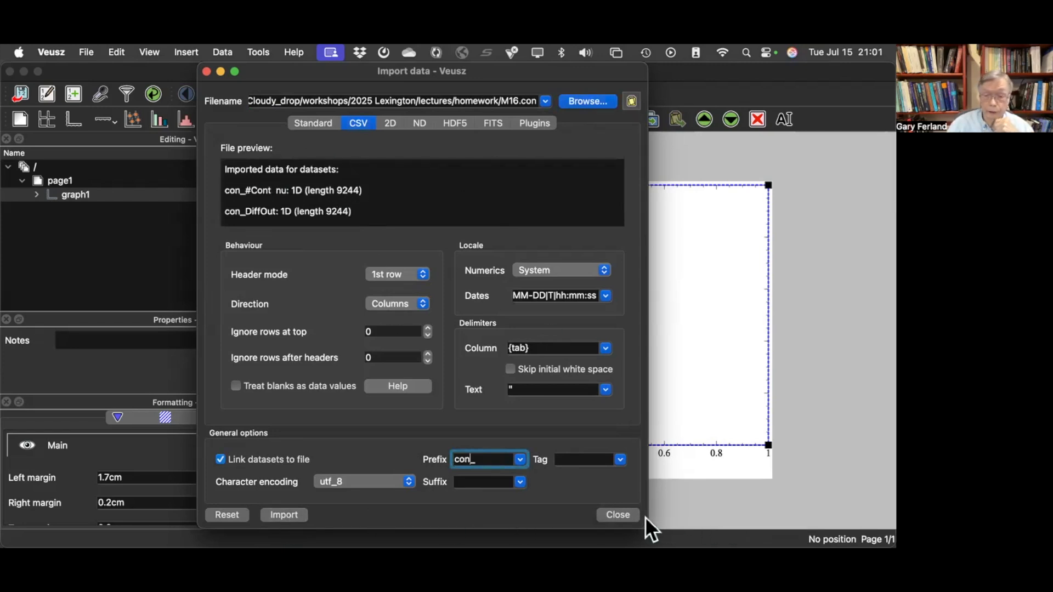
- Close the data import dialog and add an xy plot to graph1
{"action": "left_click", "coordinate": [631, 514]}
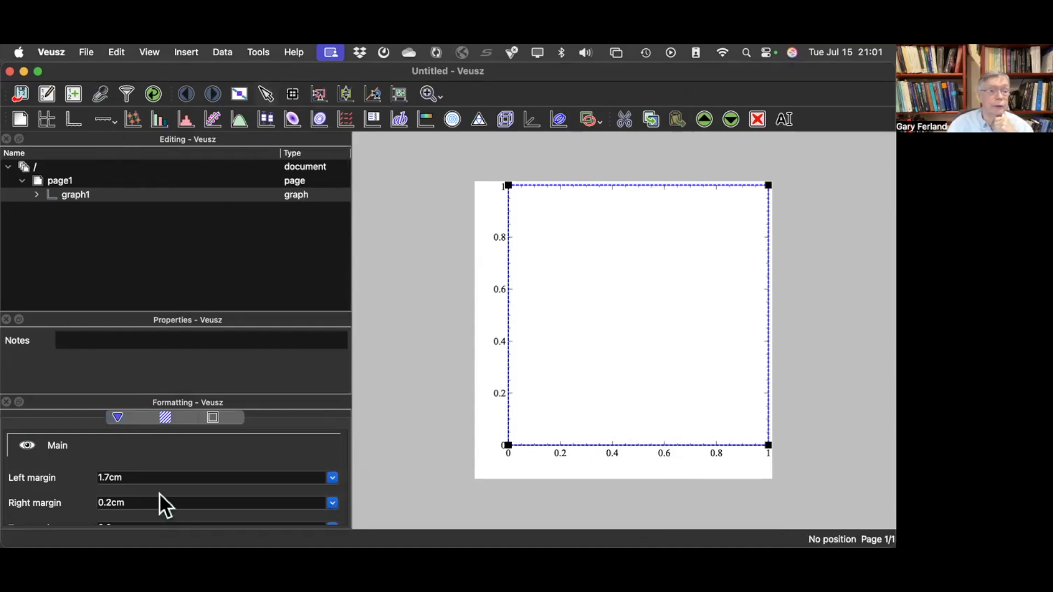
{"action": "left_click", "coordinate": [35, 195]}
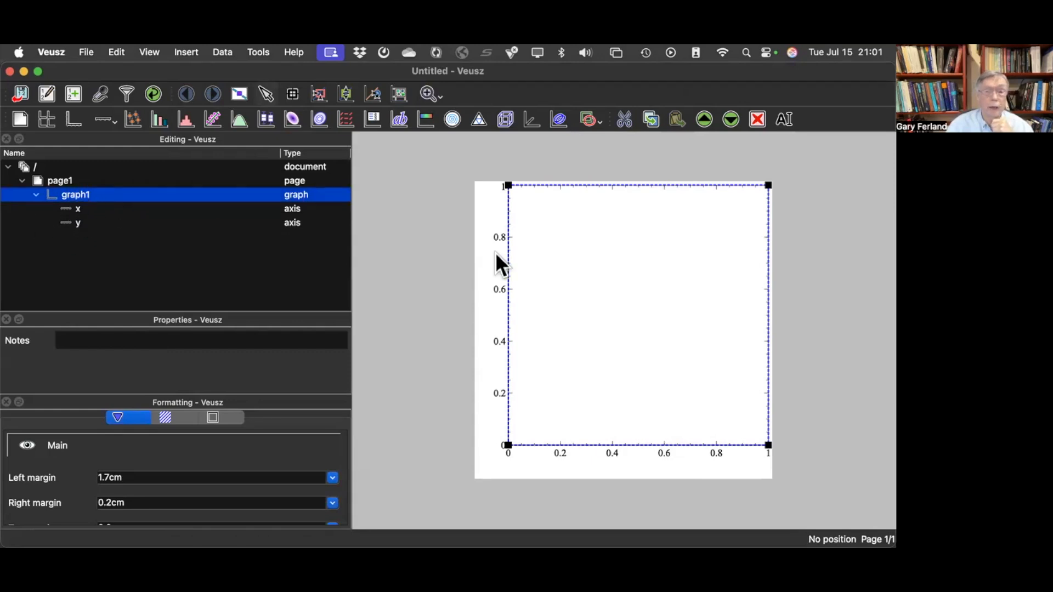
{"action": "right_click", "coordinate": [78, 193]}
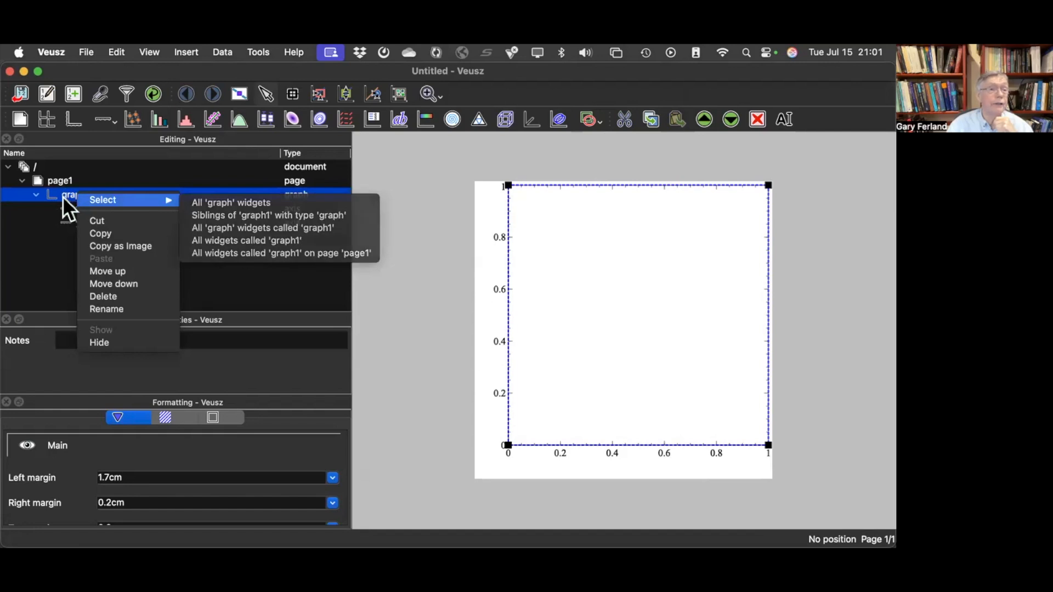
{"action": "left_click", "coordinate": [63, 196]}
{"action": "left_click", "coordinate": [186, 51]}
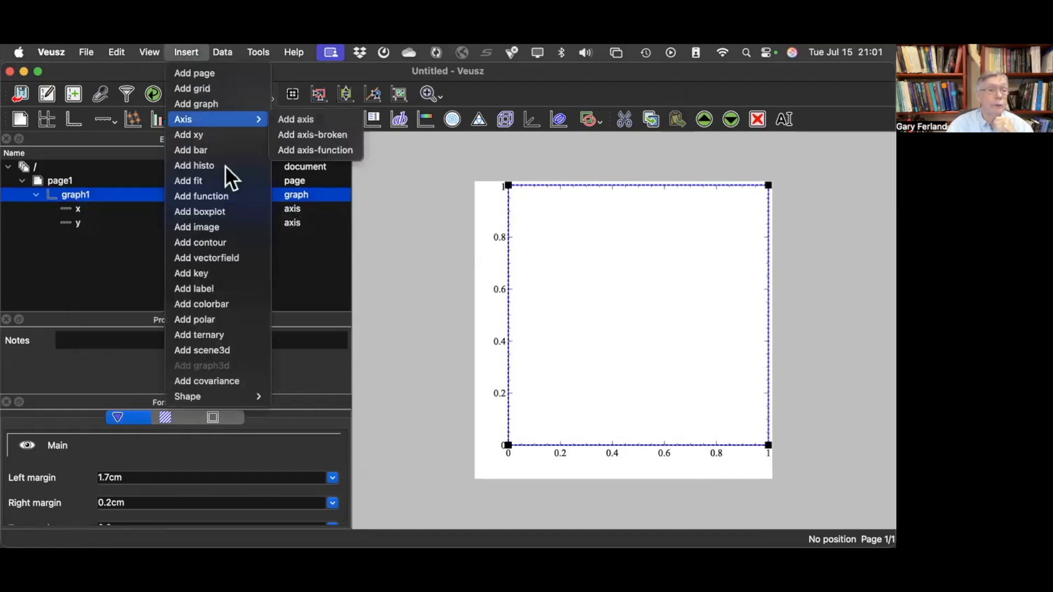
{"action": "left_click", "coordinate": [245, 136]}
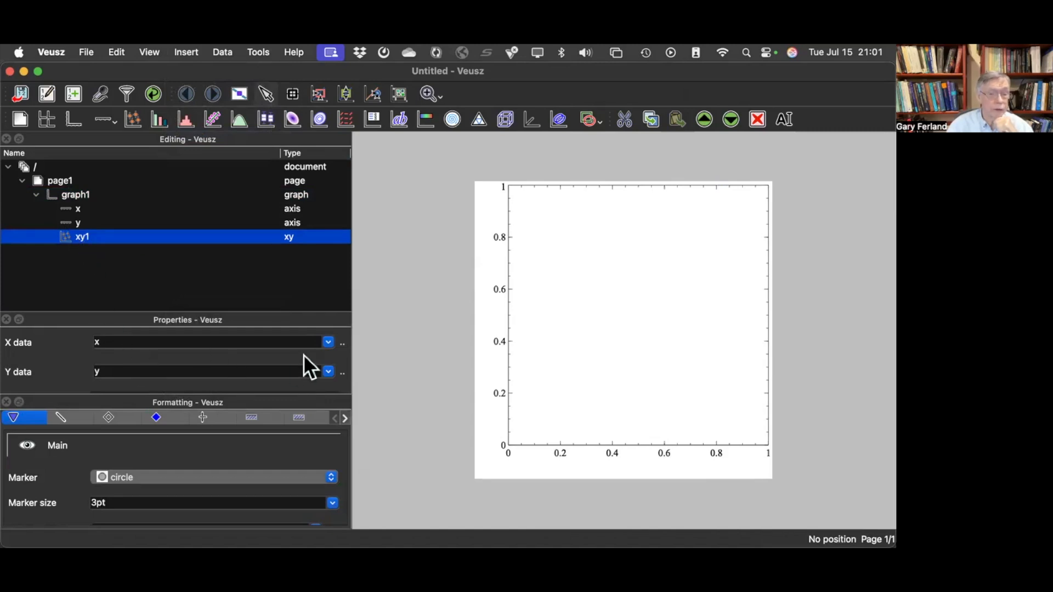
- Assign con_#Cont nu as the X data and con_incident as the Y data of xy1
{"action": "left_click", "coordinate": [328, 343]}
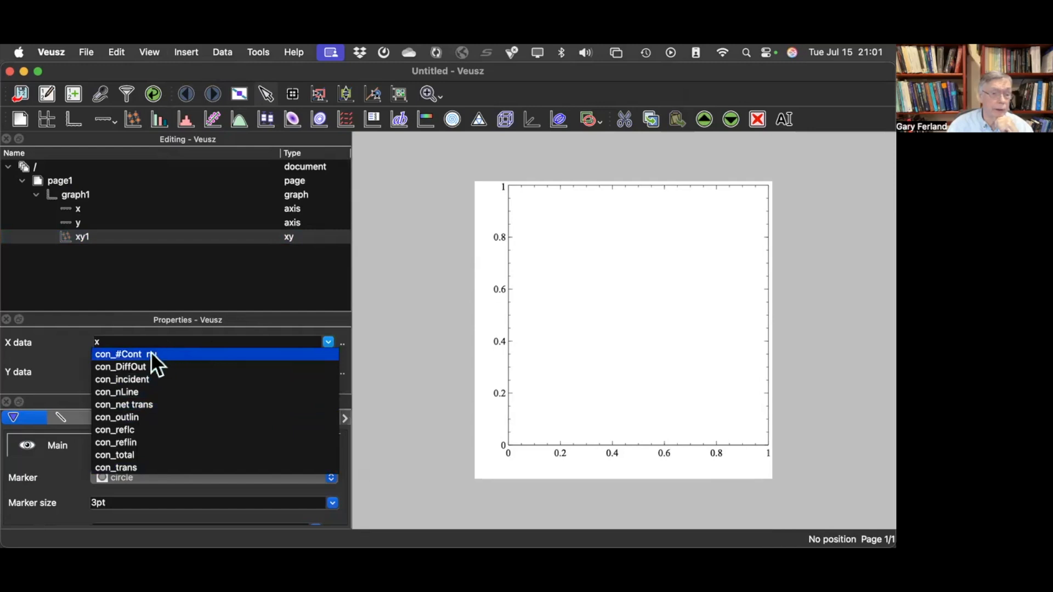
{"action": "left_click", "coordinate": [144, 353]}
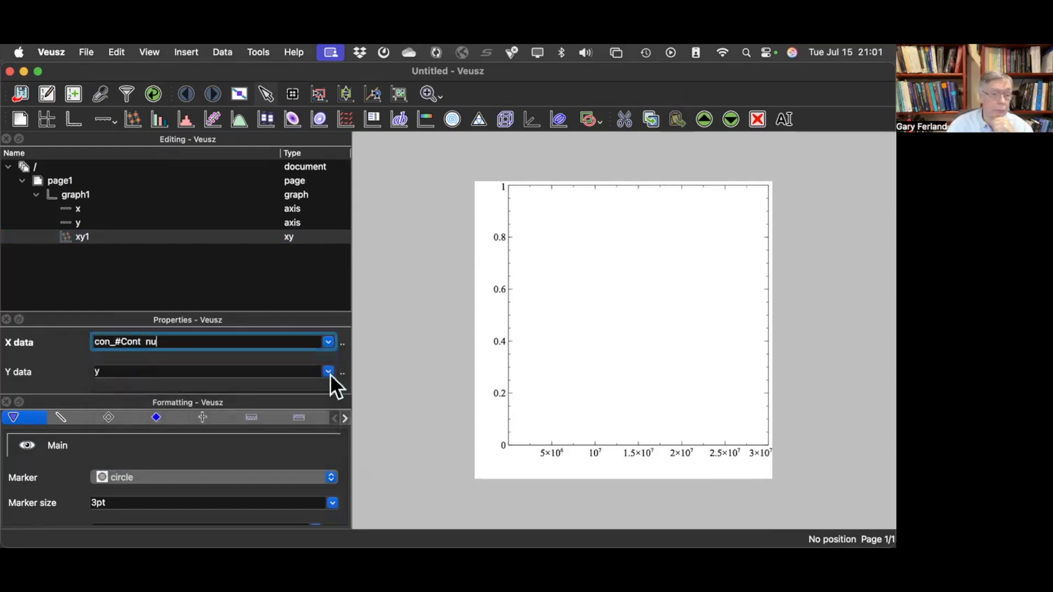
{"action": "left_click", "coordinate": [329, 373]}
{"action": "scroll", "coordinate": [318, 406], "scroll_direction": "up", "scroll_amount": 1}
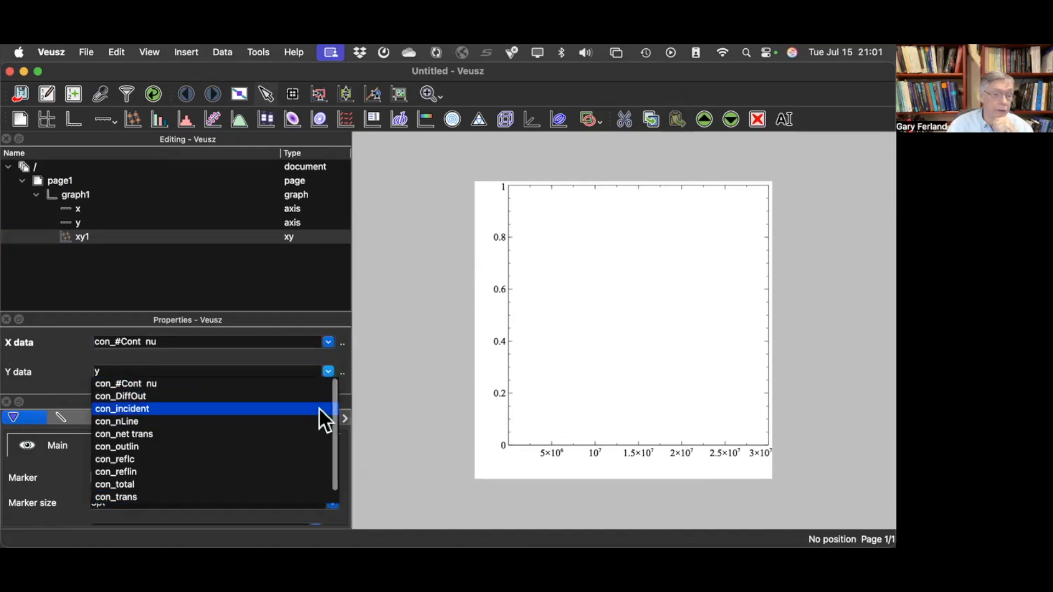
{"action": "left_click", "coordinate": [150, 407]}
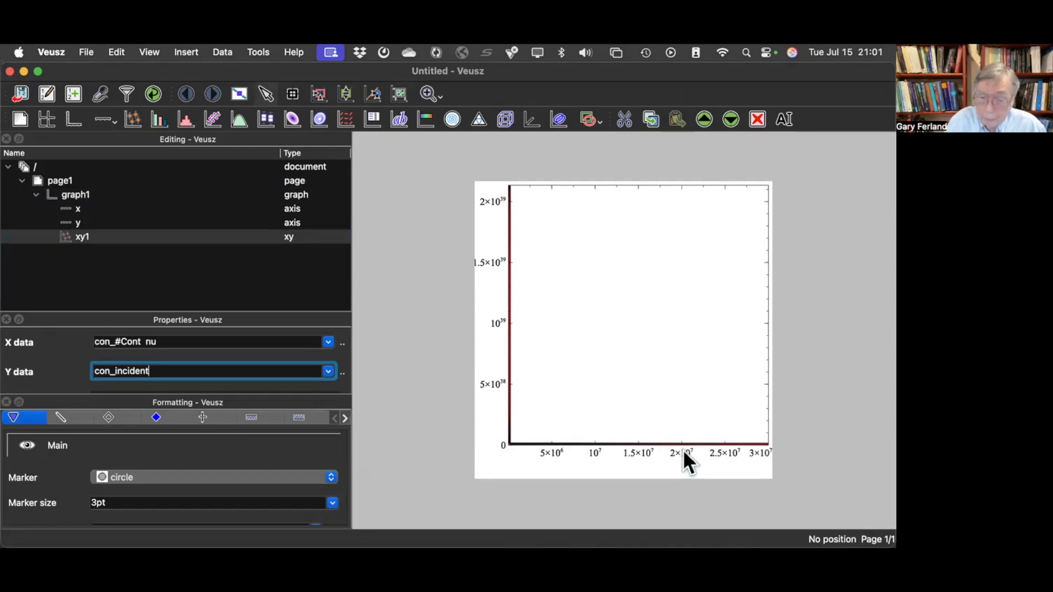
- Switch the graph's x axis to a logarithmic scale
{"action": "left_click", "coordinate": [648, 451]}
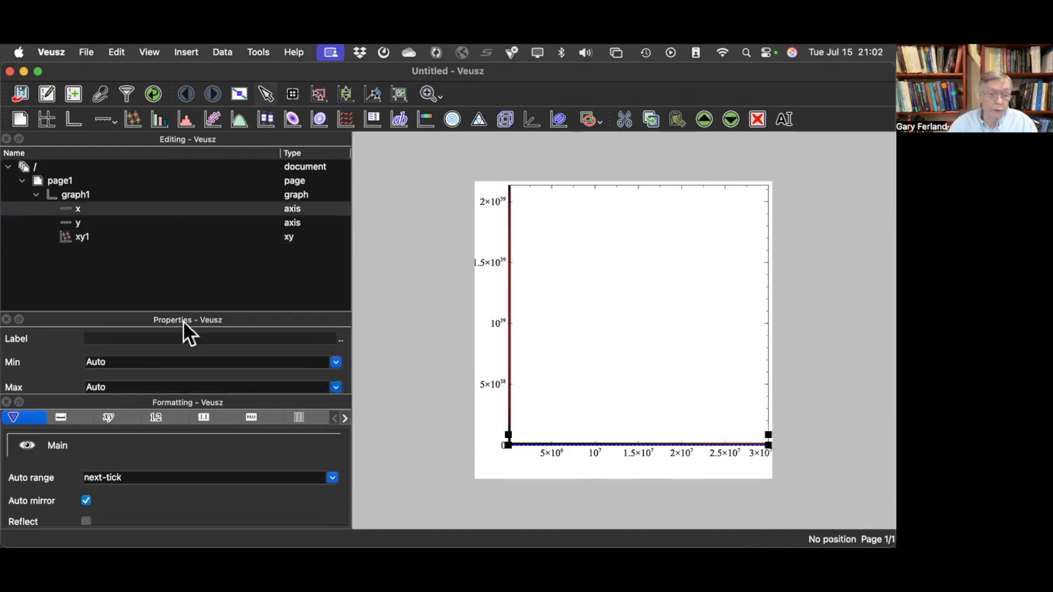
{"action": "scroll", "coordinate": [78, 360], "scroll_direction": "down", "scroll_amount": 5}
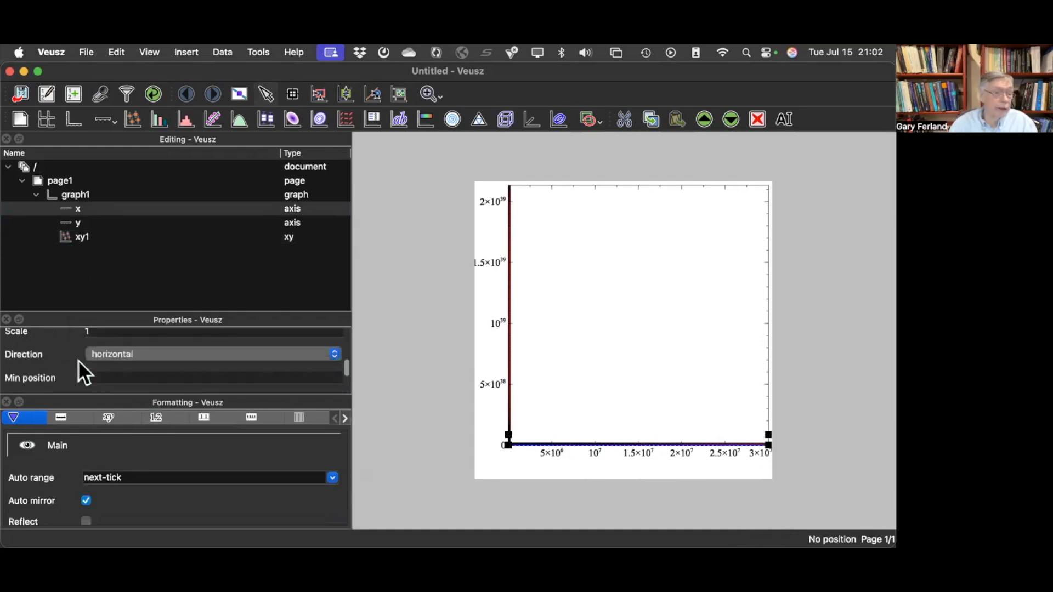
{"action": "scroll", "coordinate": [80, 373], "scroll_direction": "up", "scroll_amount": 3}
{"action": "scroll", "coordinate": [83, 368], "scroll_direction": "down", "scroll_amount": 1}
{"action": "scroll", "coordinate": [84, 367], "scroll_direction": "up", "scroll_amount": 2}
{"action": "scroll", "coordinate": [84, 367], "scroll_direction": "down", "scroll_amount": 1}
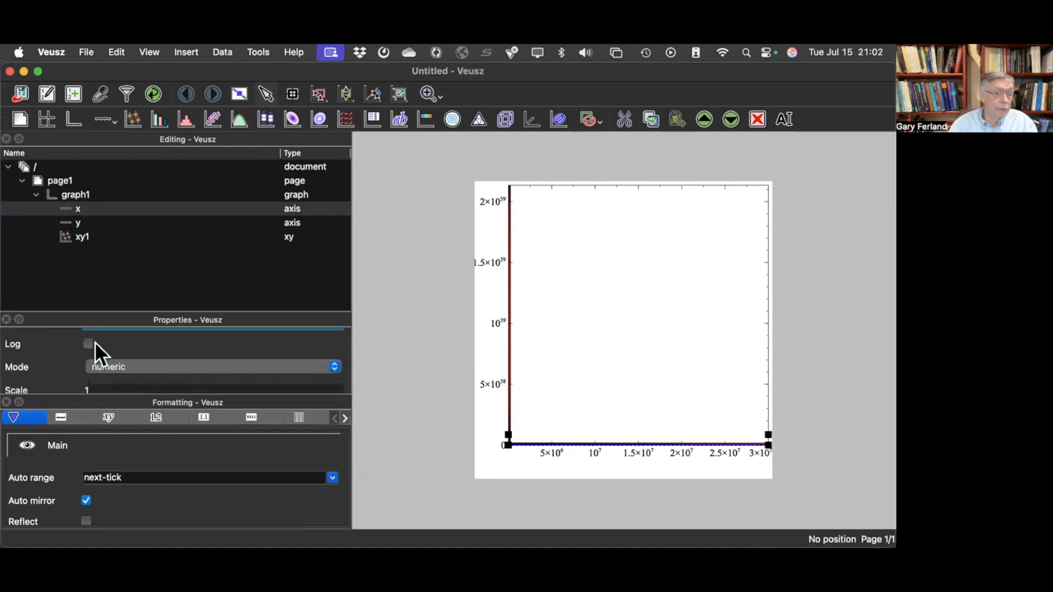
{"action": "left_click", "coordinate": [90, 344]}
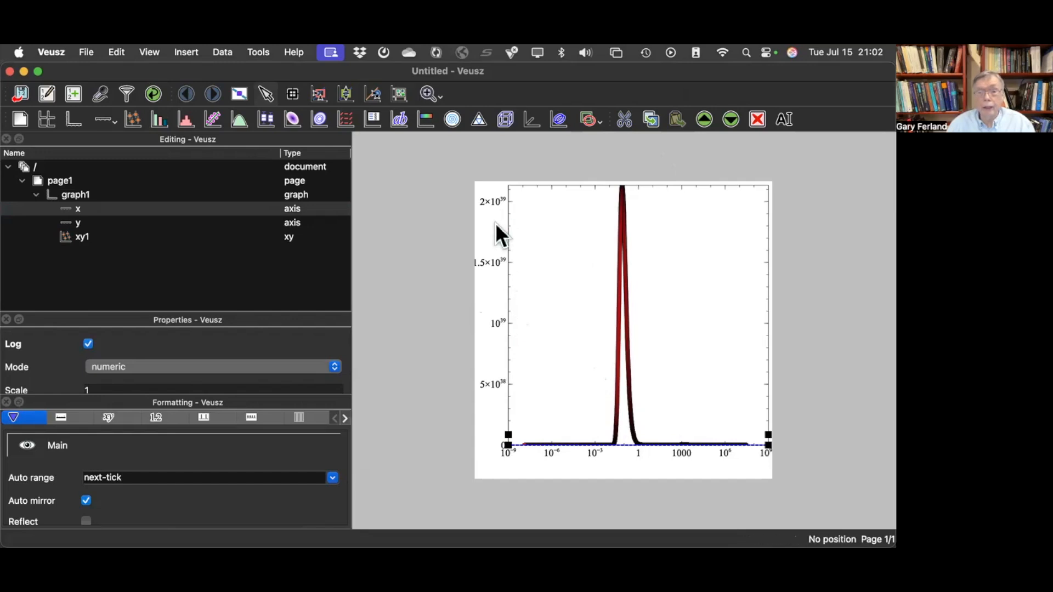
- Switch the graph's y axis to a logarithmic scale
{"action": "left_click", "coordinate": [512, 259]}
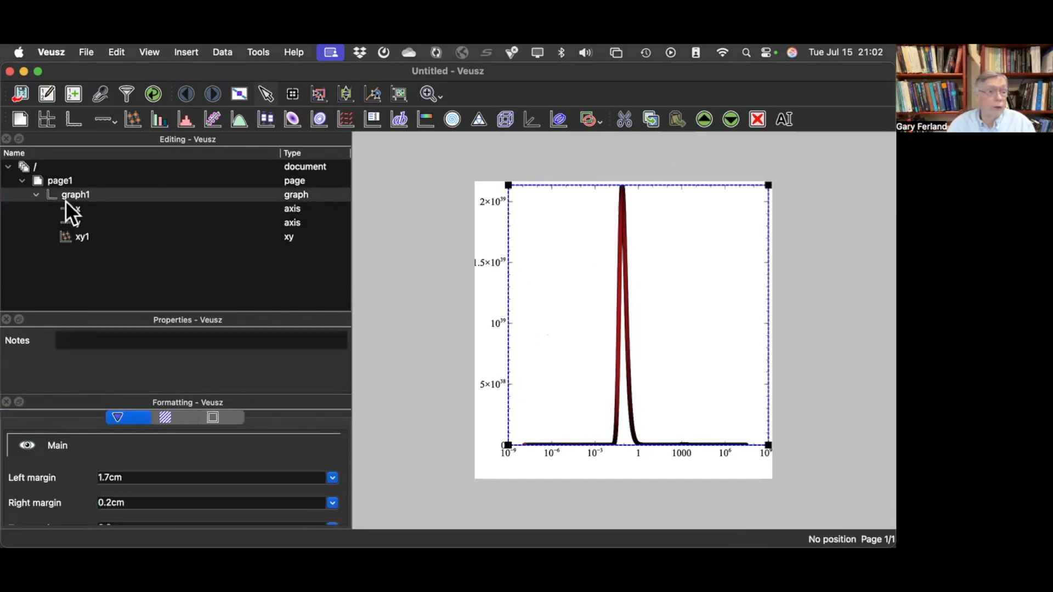
{"action": "left_click", "coordinate": [68, 223]}
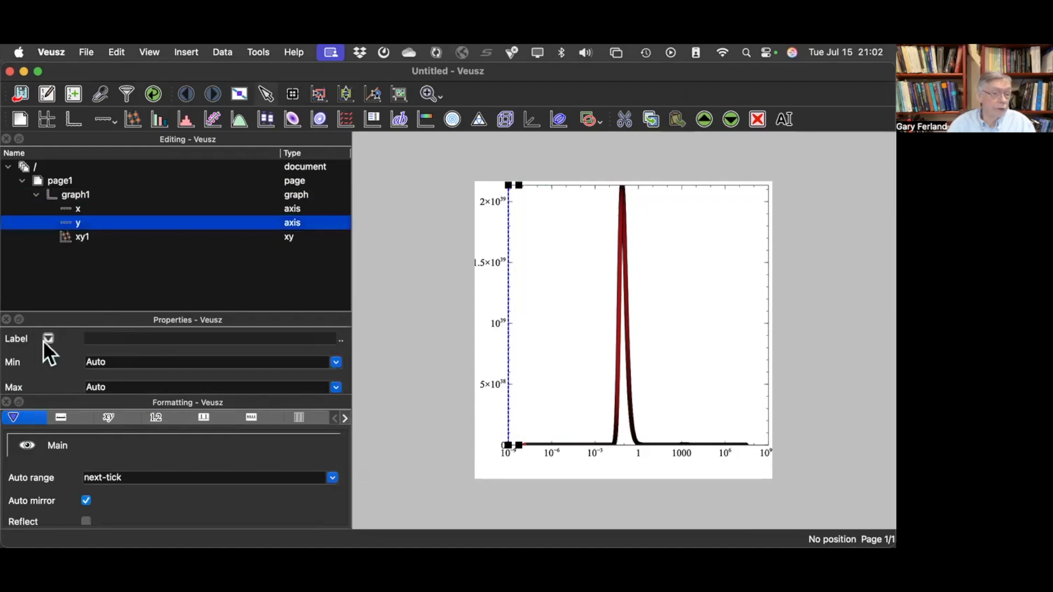
{"action": "scroll", "coordinate": [42, 340], "scroll_direction": "down", "scroll_amount": 2}
{"action": "scroll", "coordinate": [44, 340], "scroll_direction": "down", "scroll_amount": 2}
{"action": "scroll", "coordinate": [88, 365], "scroll_direction": "up", "scroll_amount": 2}
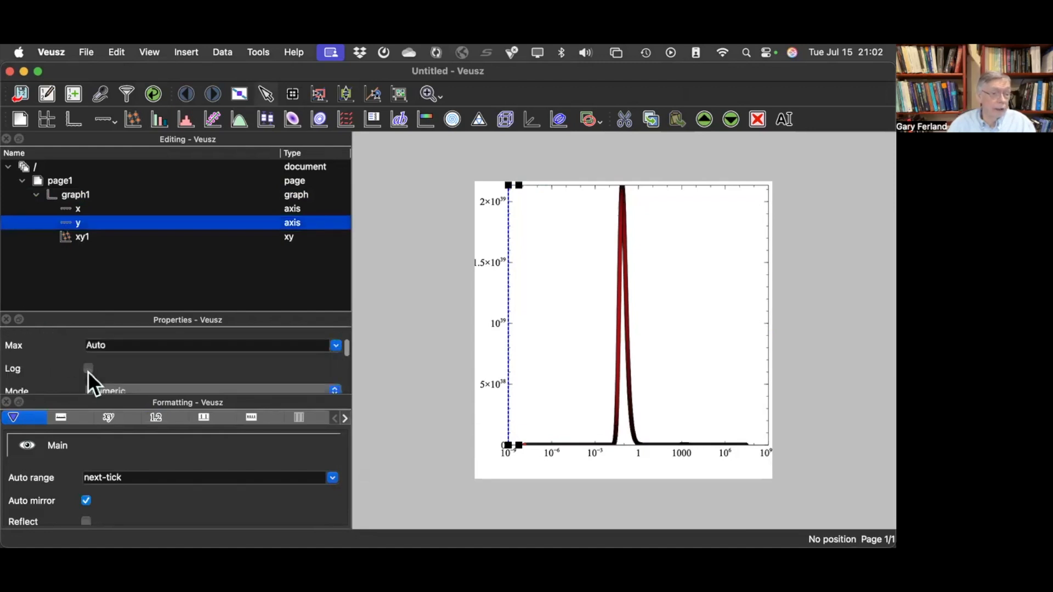
{"action": "left_click", "coordinate": [88, 368]}
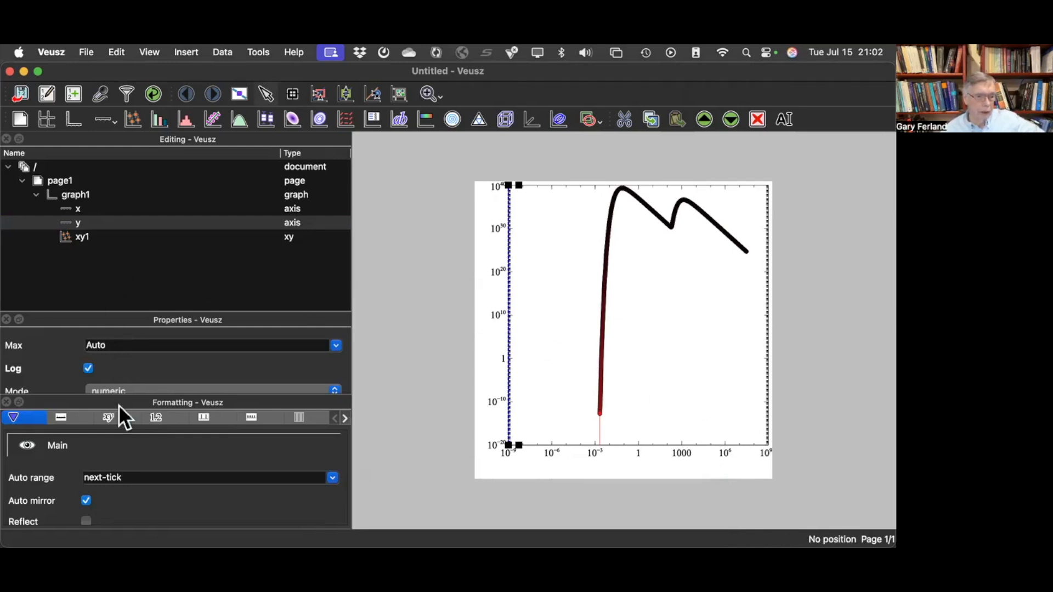
- Remove the data point markers from xy1 by setting its marker style to none
{"action": "scroll", "coordinate": [121, 362], "scroll_direction": "down", "scroll_amount": 5}
{"action": "scroll", "coordinate": [130, 344], "scroll_direction": "up", "scroll_amount": 1}
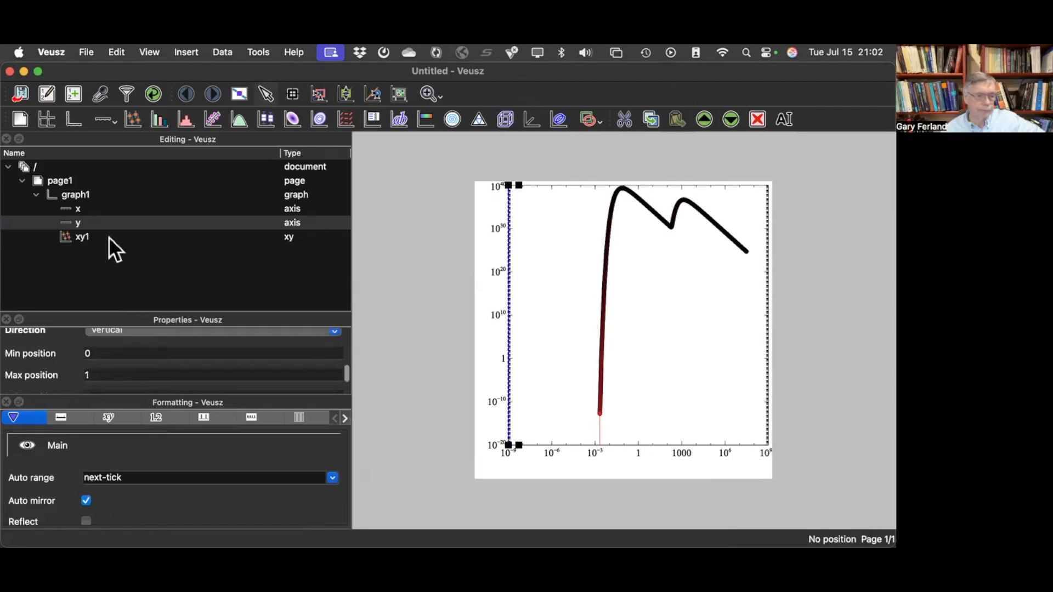
{"action": "scroll", "coordinate": [30, 384], "scroll_direction": "down", "scroll_amount": 2}
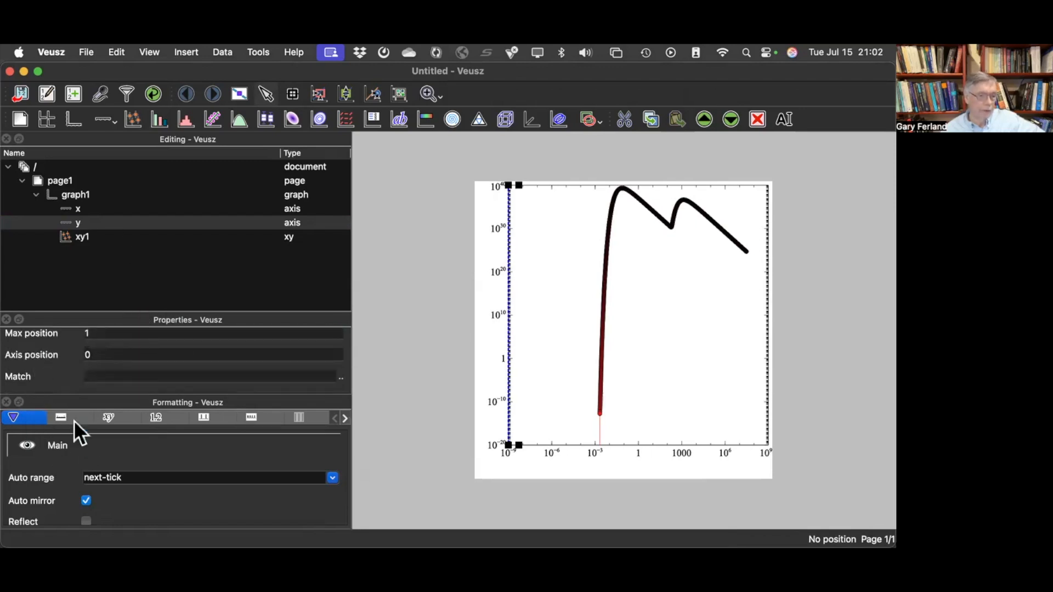
{"action": "left_click", "coordinate": [78, 239]}
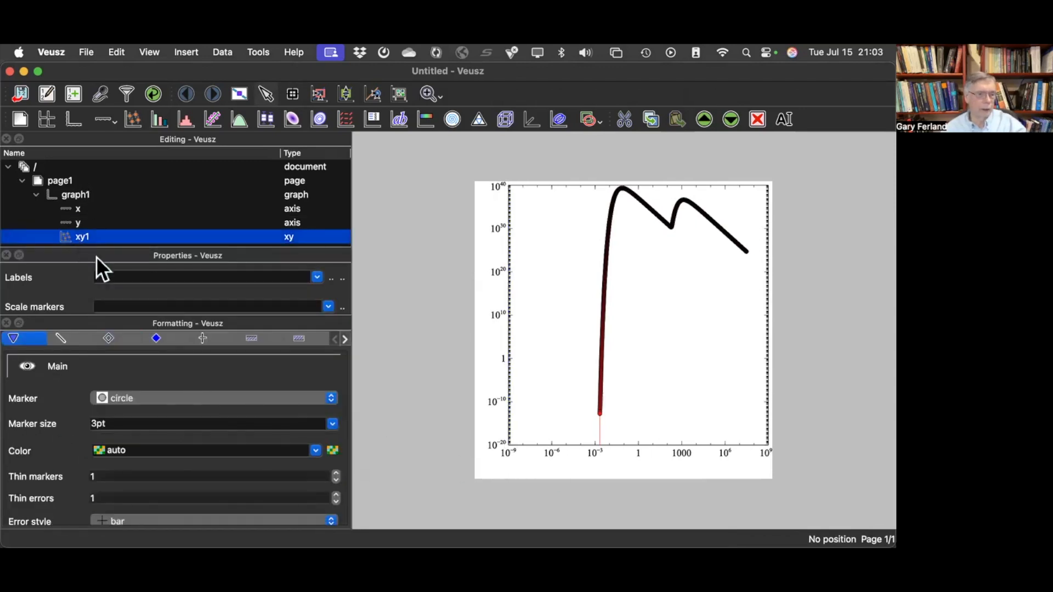
{"action": "left_click", "coordinate": [257, 398]}
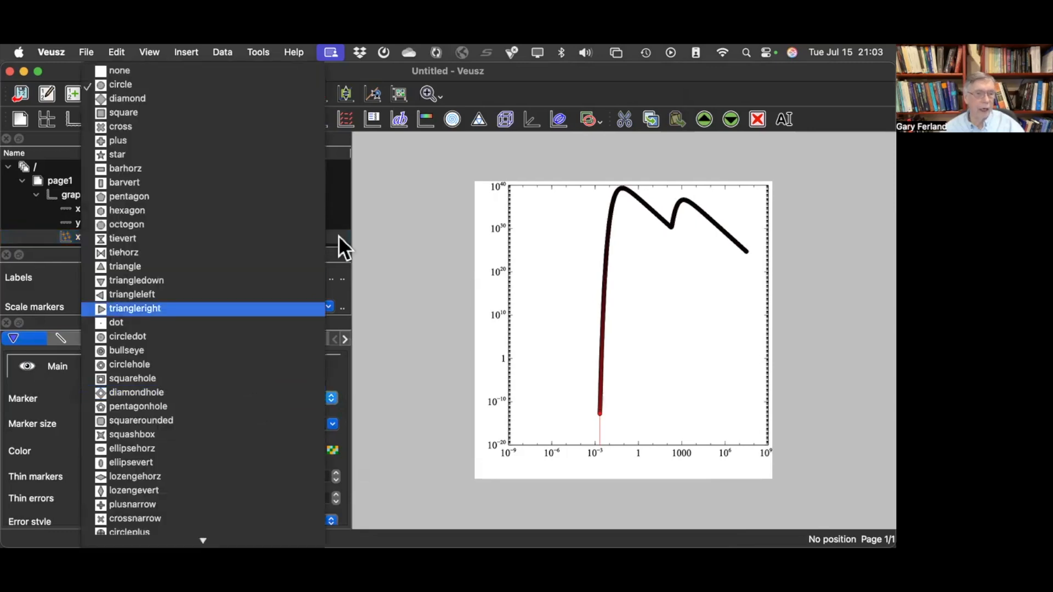
{"action": "left_click", "coordinate": [156, 71]}
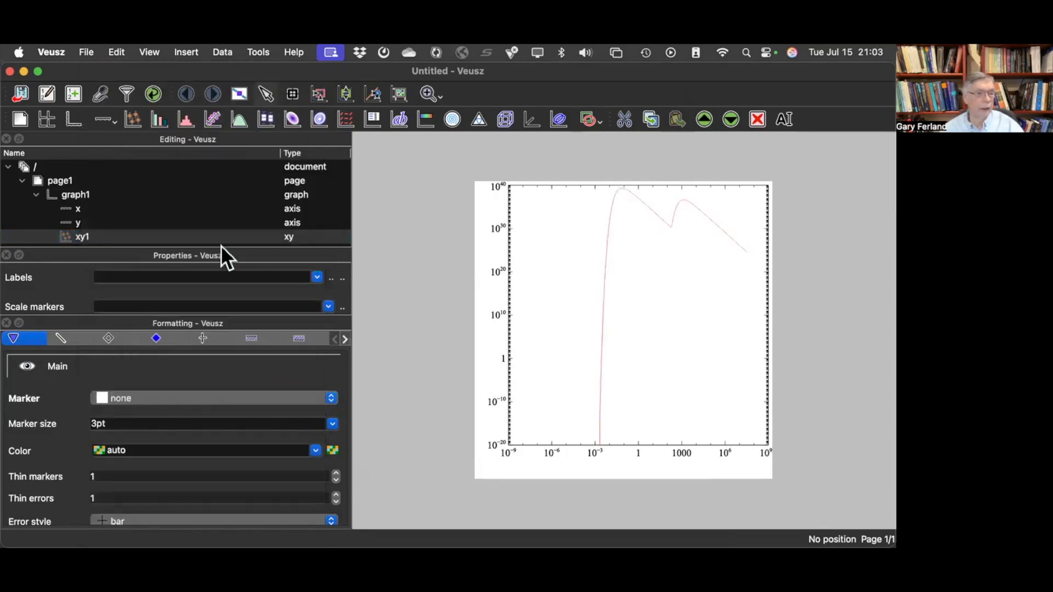
- Set the plot line width of xy1 to 1.5pt
{"action": "left_click", "coordinate": [63, 338]}
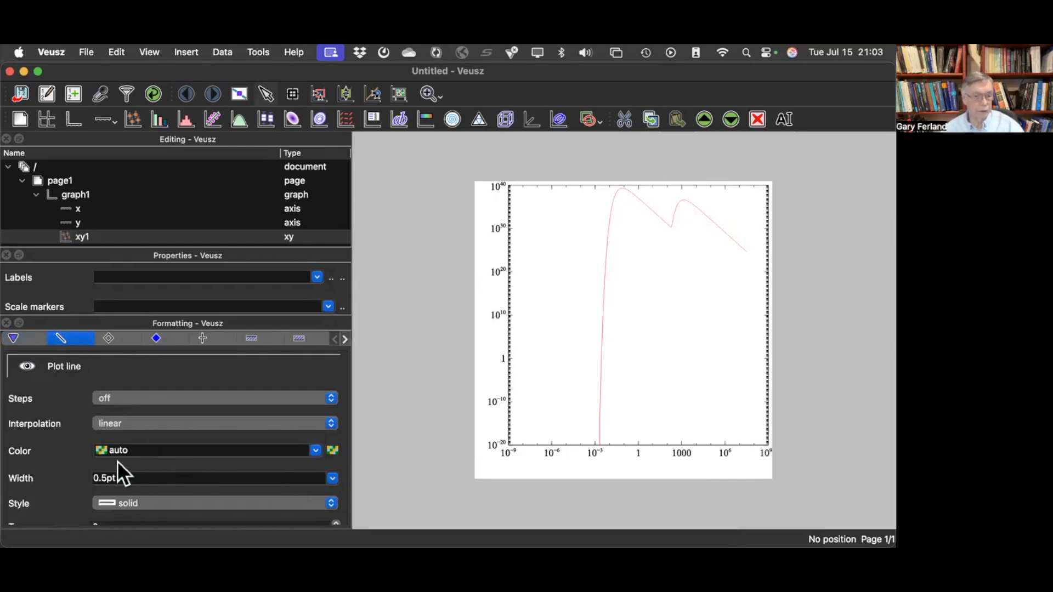
{"action": "left_click", "coordinate": [333, 479]}
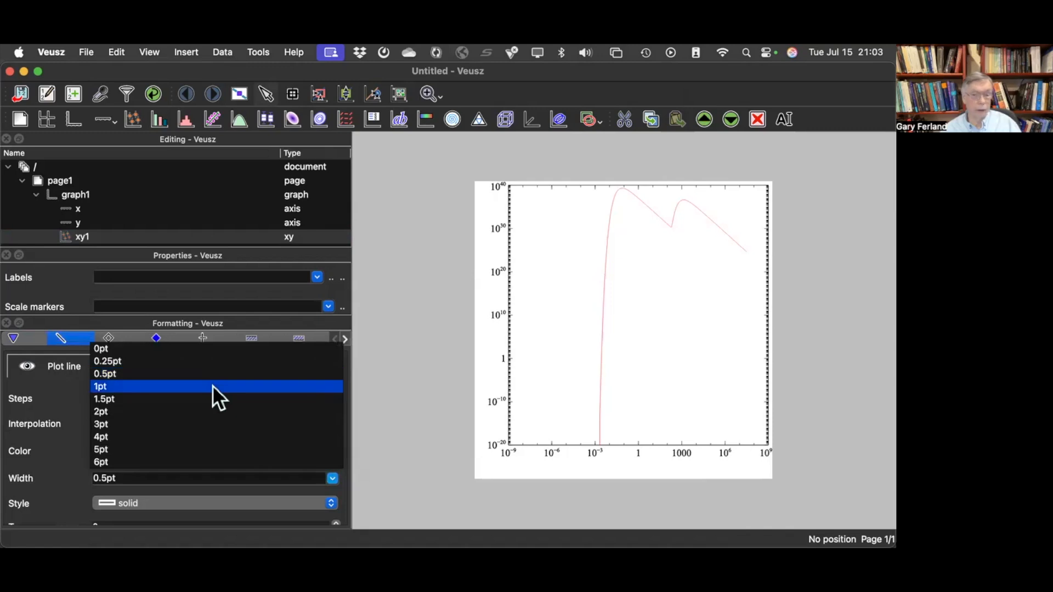
{"action": "left_click", "coordinate": [212, 386]}
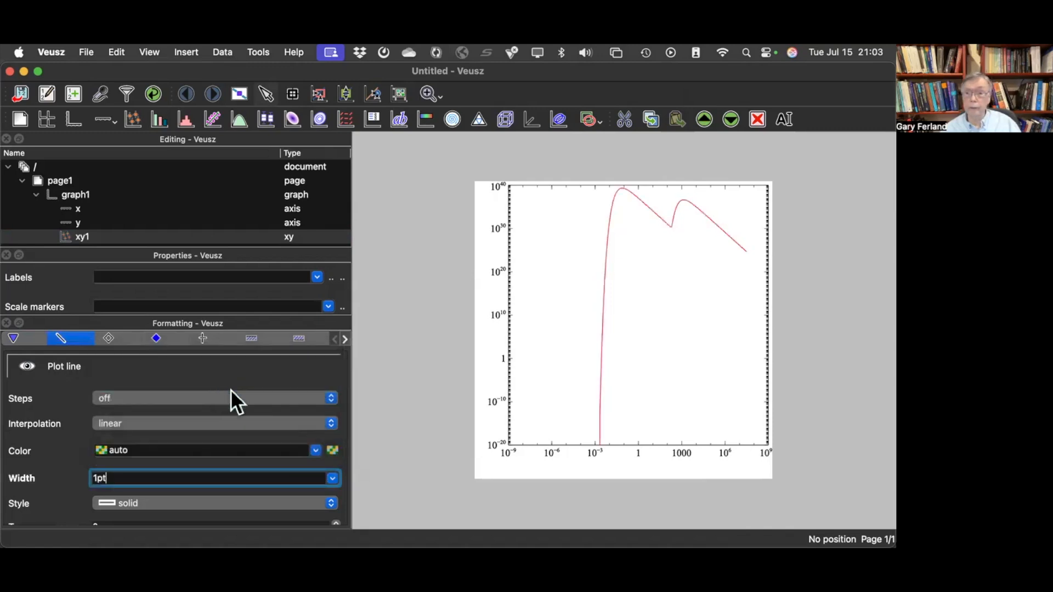
{"action": "left_click", "coordinate": [333, 480]}
{"action": "left_click", "coordinate": [142, 398]}
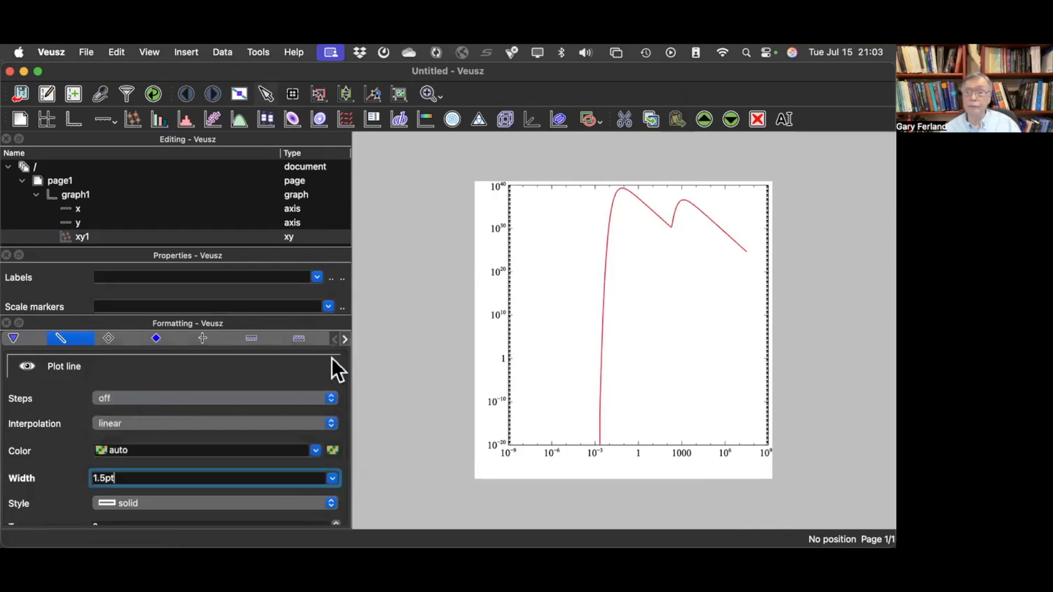
- Narrow the x axis range directly on the graph to fit the curve, with a minimum of 0.0022 and a reduced maximum
{"action": "left_click", "coordinate": [646, 443]}
{"action": "left_click", "coordinate": [548, 451]}
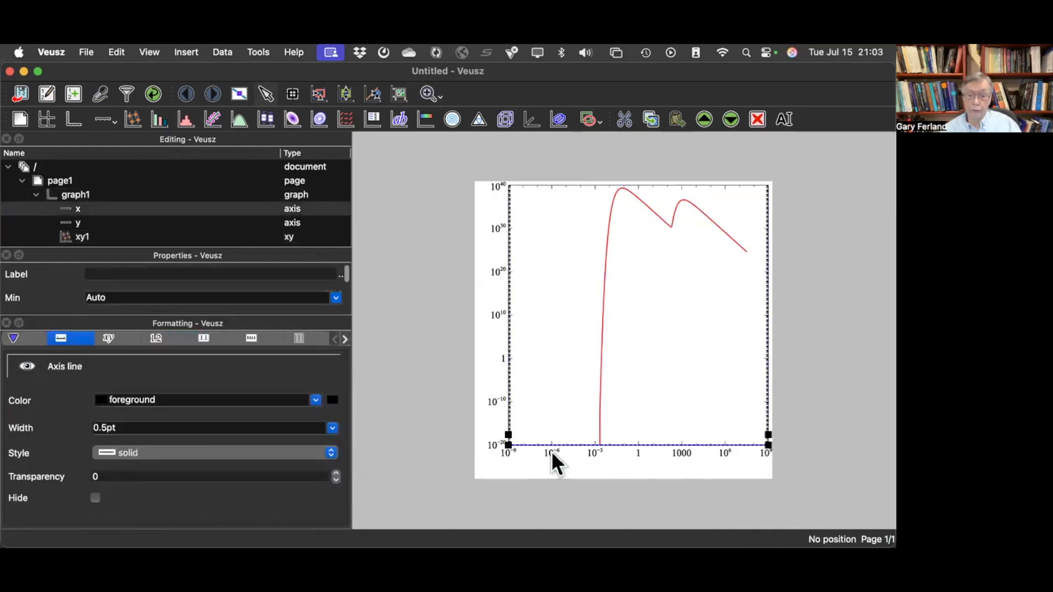
{"action": "left_click_drag", "start_coordinate": [511, 434], "coordinate": [604, 436]}
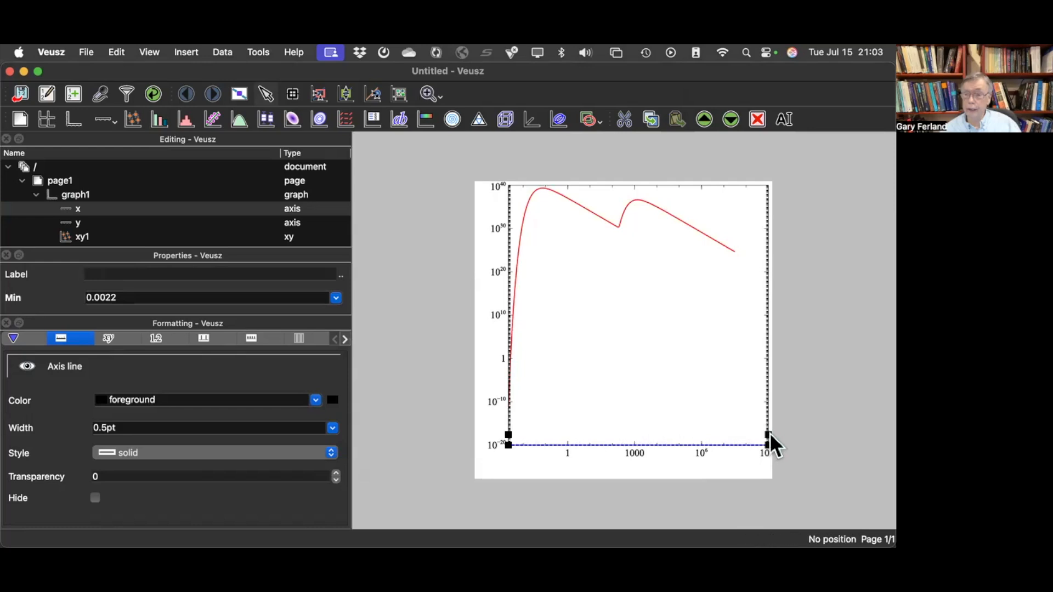
{"action": "mouse_move", "coordinate": [762, 433]}
{"action": "left_mouse_down"}
{"action": "mouse_move", "coordinate": [745, 430]}
{"action": "mouse_move", "coordinate": [747, 439]}
{"action": "left_mouse_up"}
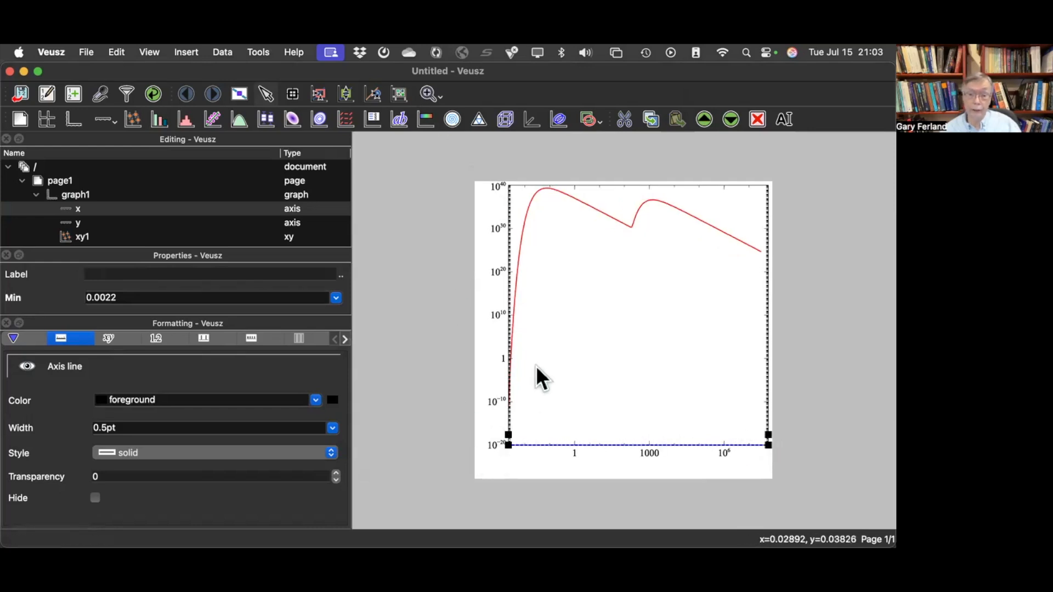
- Raise the y axis minimum directly on the graph to 9e22
{"action": "left_click", "coordinate": [499, 308]}
{"action": "left_click", "coordinate": [511, 310]}
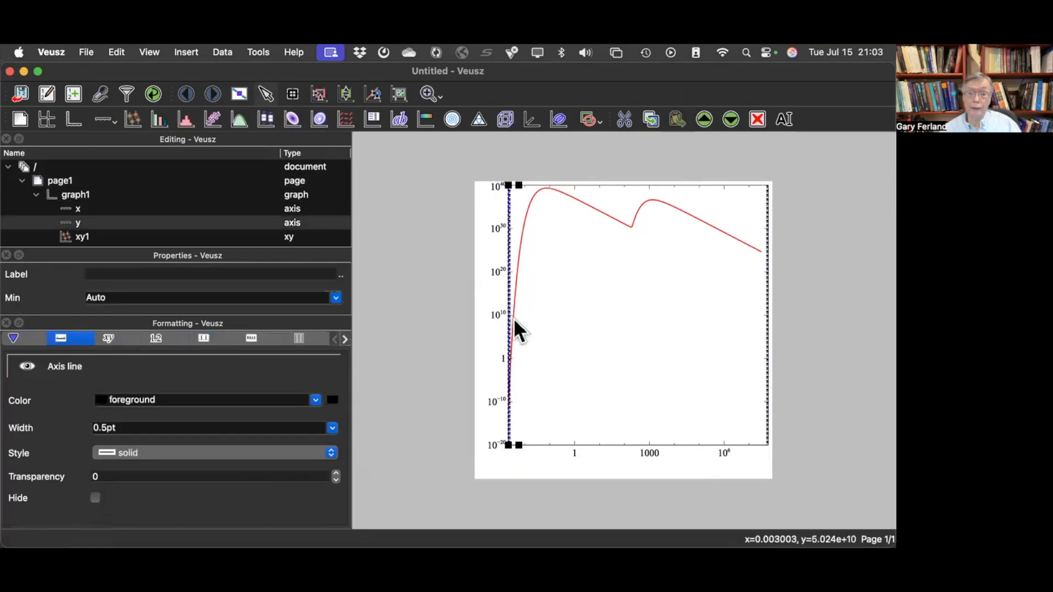
{"action": "left_click_drag", "start_coordinate": [522, 446], "coordinate": [537, 264]}
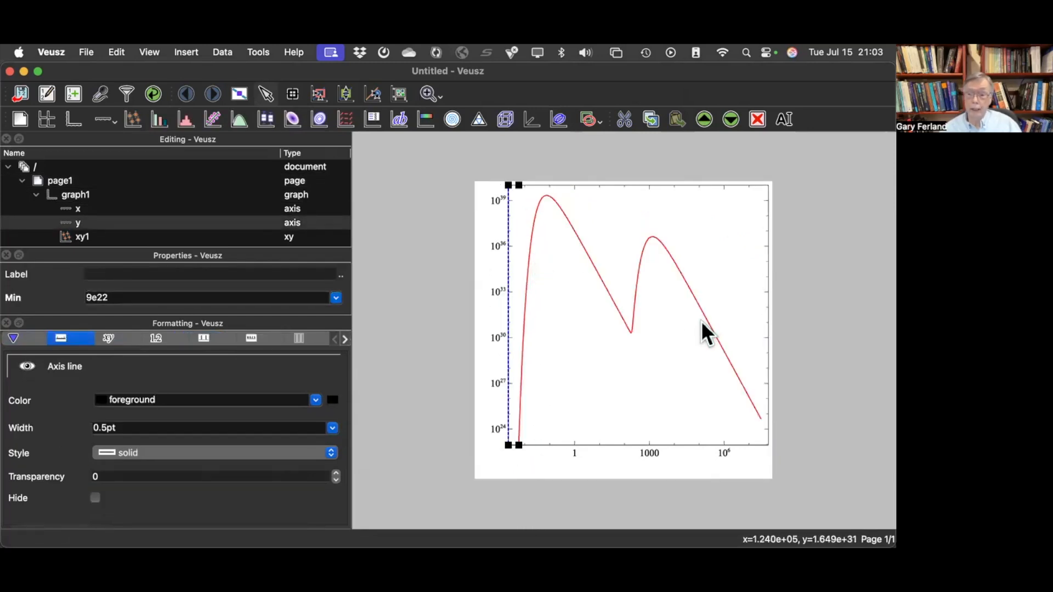
- Reduce the x axis maximum slightly further on the graph so the curve runs up to the plot's frame
{"action": "left_click", "coordinate": [759, 445]}
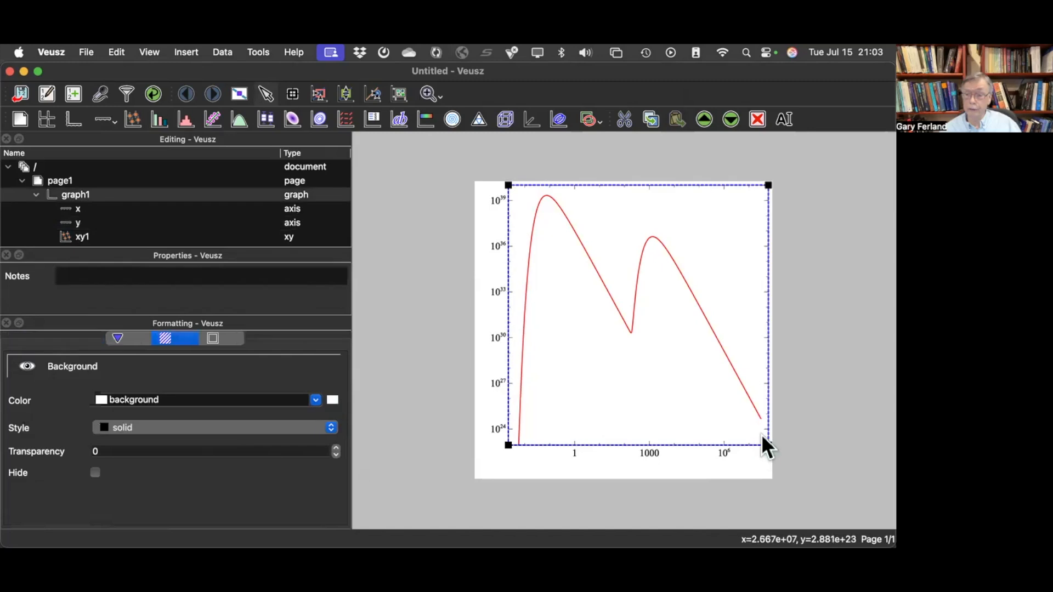
{"action": "left_click", "coordinate": [720, 460]}
{"action": "left_click", "coordinate": [736, 433]}
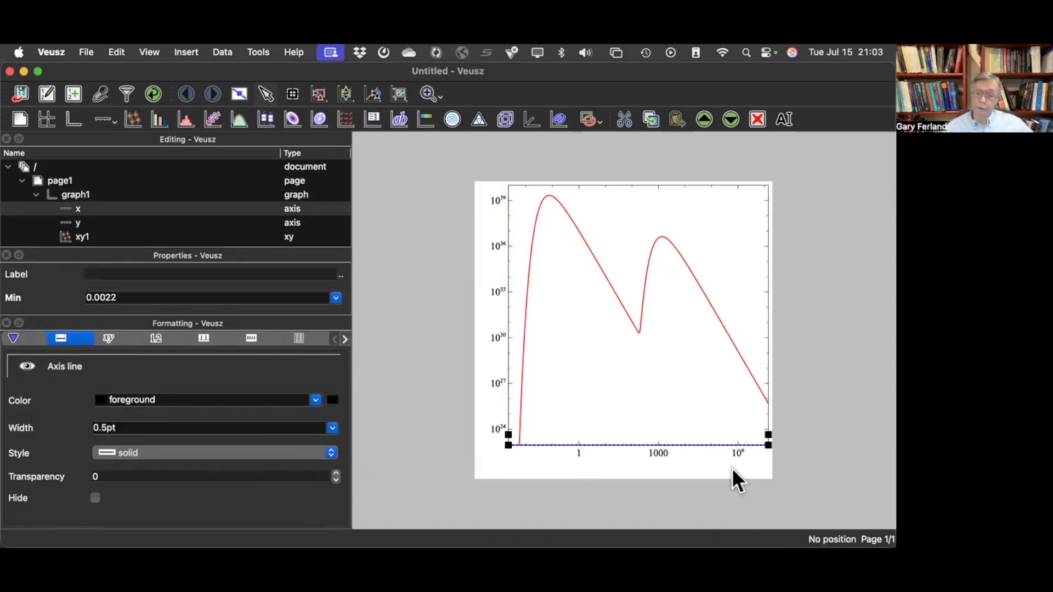
{"action": "left_click", "coordinate": [661, 444]}
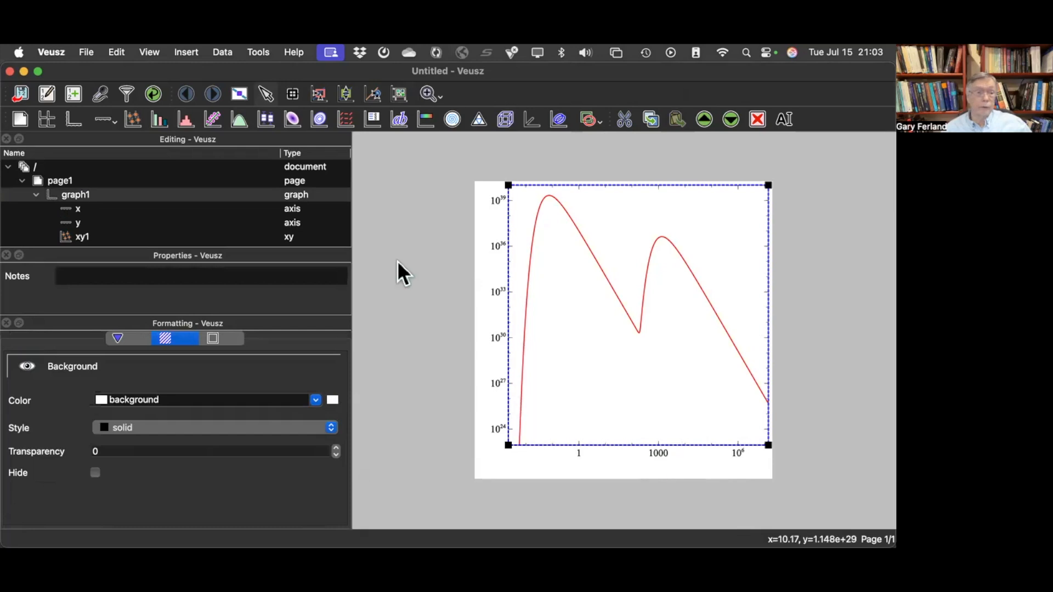
- Label the x axis "Wavelength {\mu}m"
{"action": "left_click", "coordinate": [79, 210]}
{"action": "left_click", "coordinate": [143, 272]}
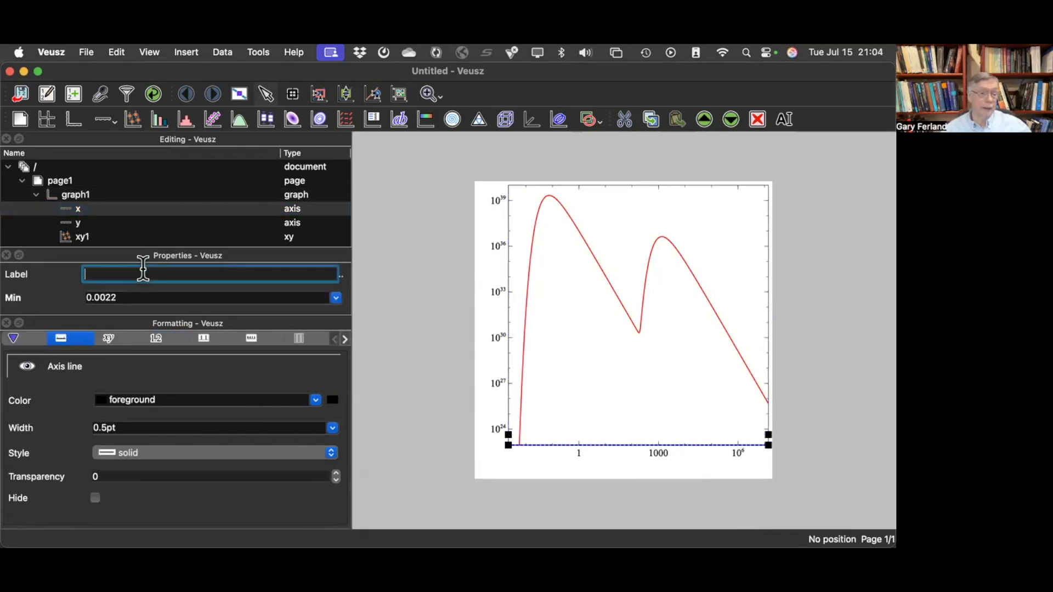
{"action": "type", "text": "Wavelength {\\mu}m"}
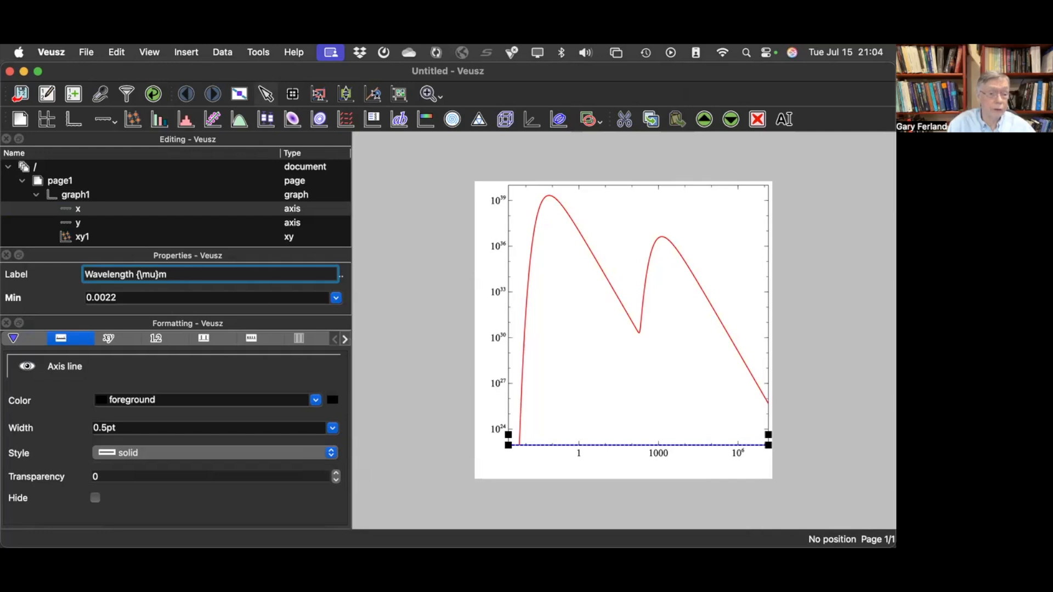
{"action": "key", "text": "Return"}
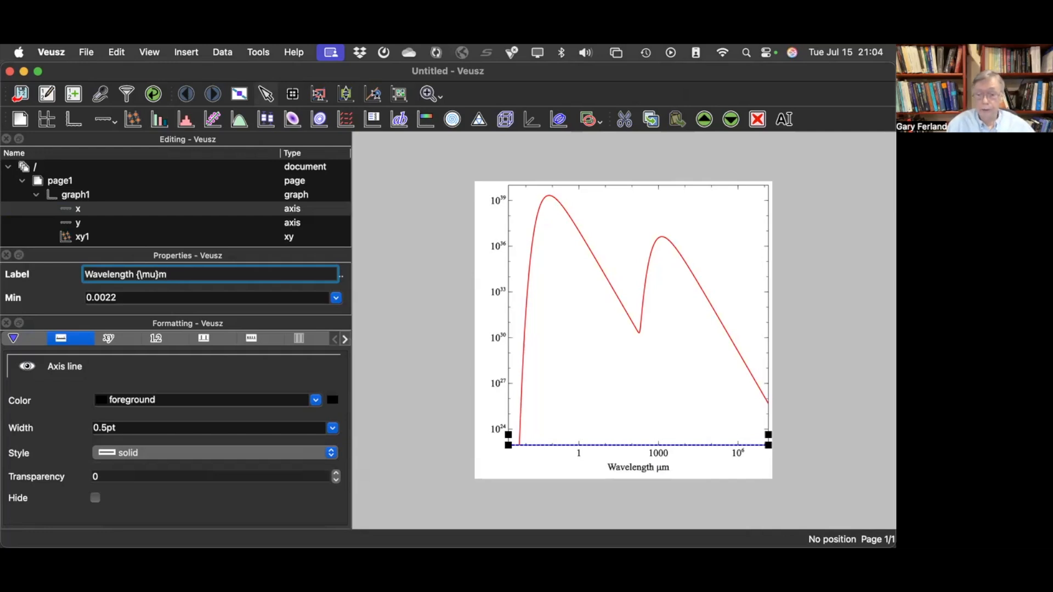
- Label the y axis "{\nu} F_{\nu}"
{"action": "left_click", "coordinate": [88, 223]}
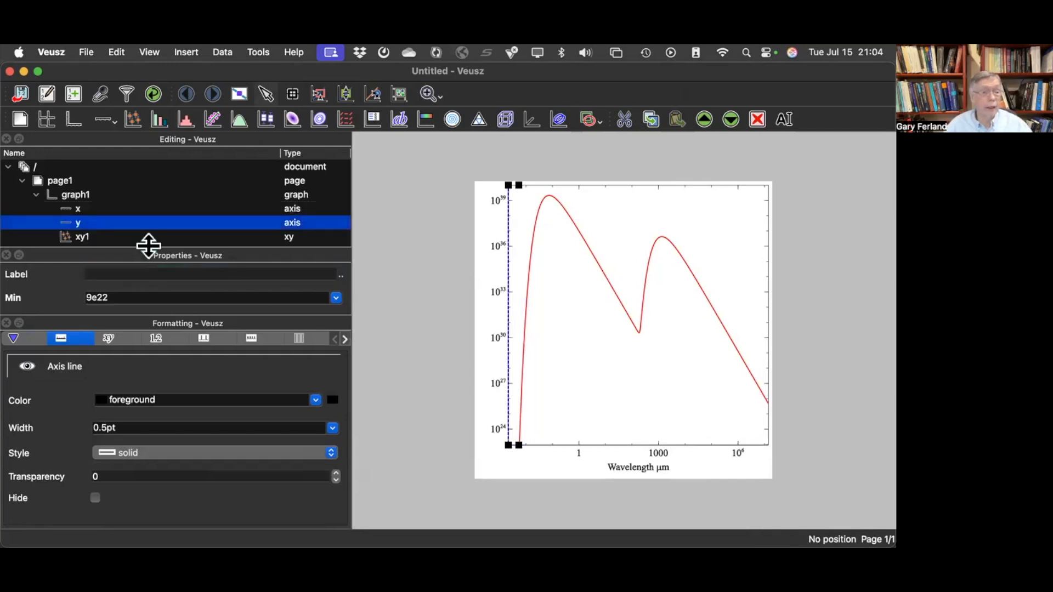
{"action": "left_click", "coordinate": [166, 274]}
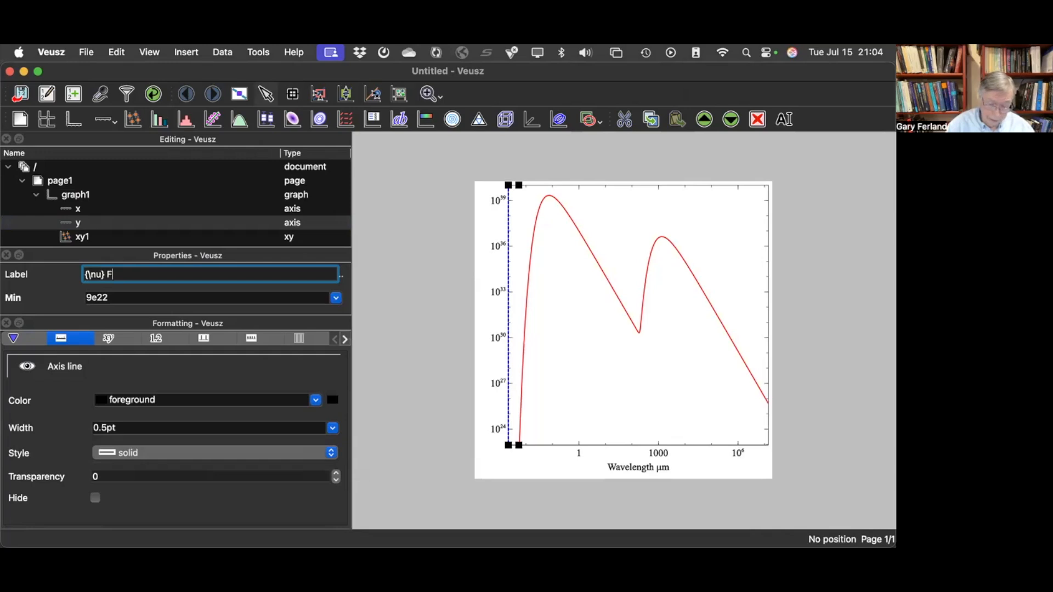
{"action": "type", "text": "nu"}
{"action": "type", "text": "}"}
{"action": "key", "text": "Return"}
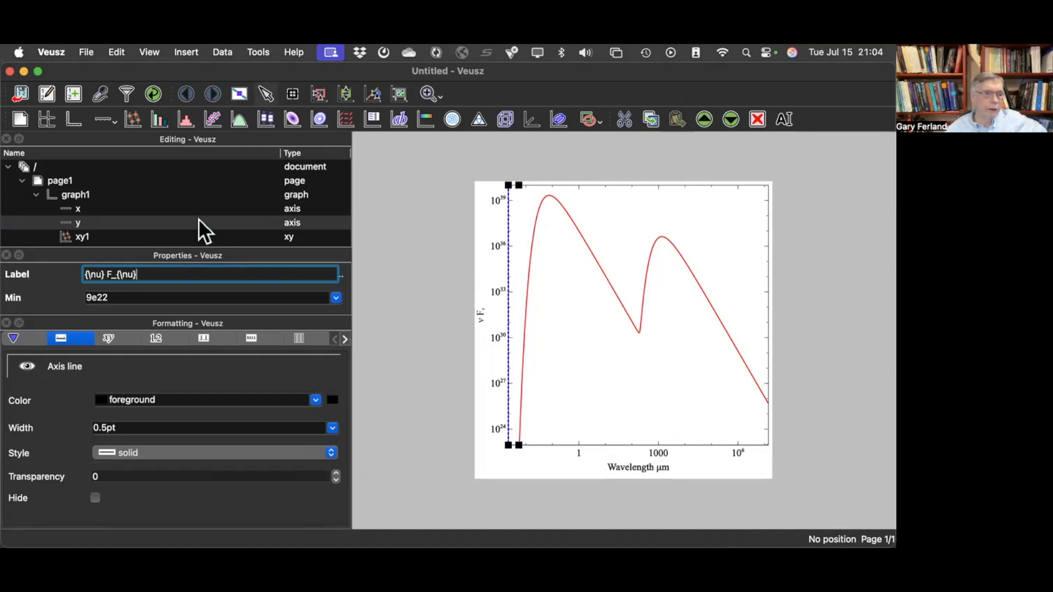
- Rename the xy1 plot as incident
{"action": "left_click", "coordinate": [82, 237]}
{"action": "left_click", "coordinate": [83, 237]}
{"action": "type", "text": "i"}
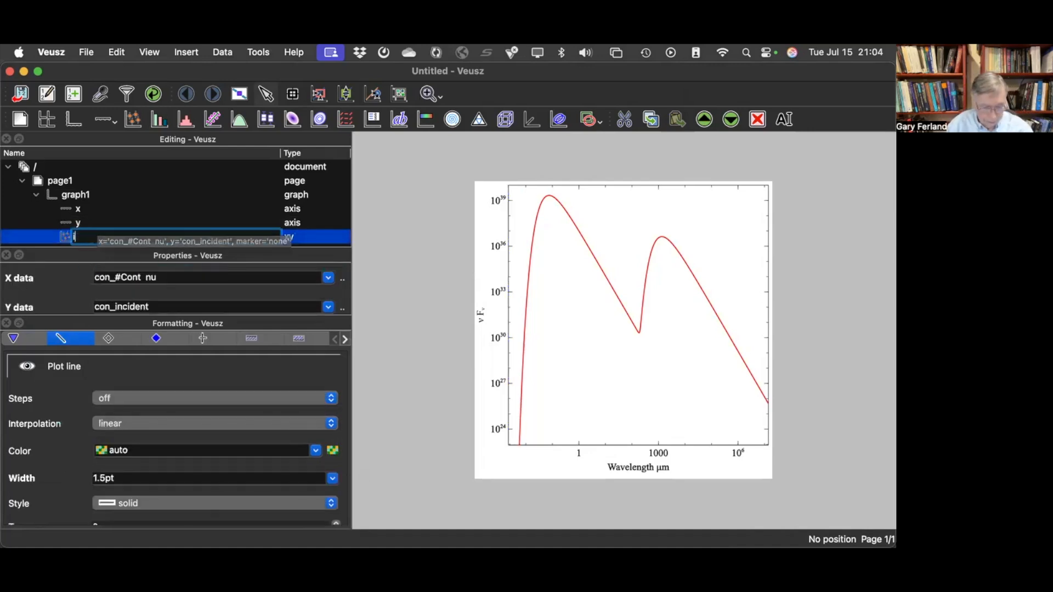
{"action": "type", "text": "ncident"}
{"action": "key", "text": "Return"}
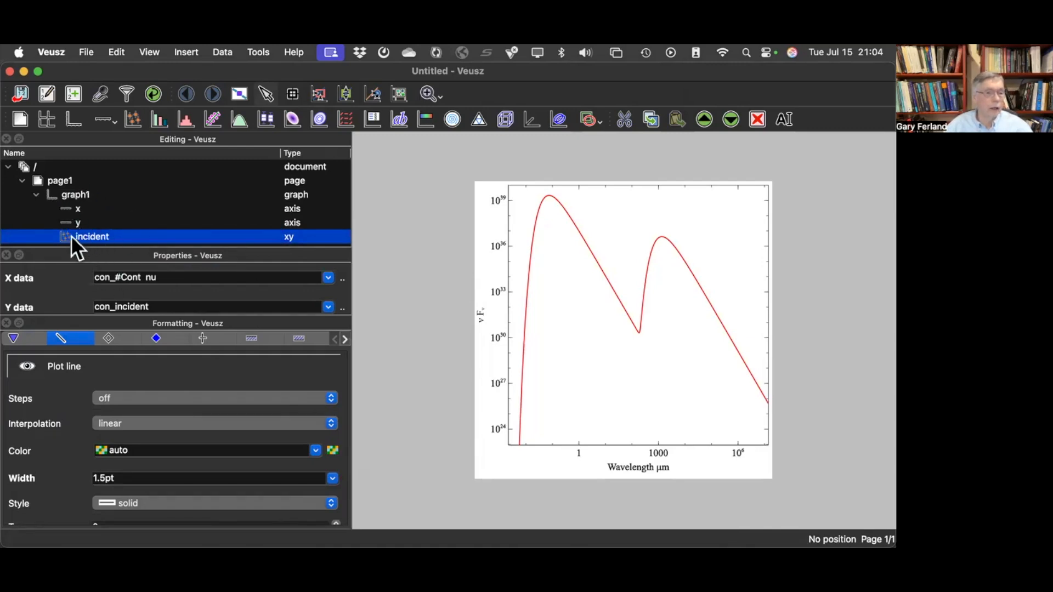
- Duplicate the incident plot within graph1 and name the copy total
{"action": "key", "text": "ctrl+c"}
{"action": "key", "text": "ctrl+v"}
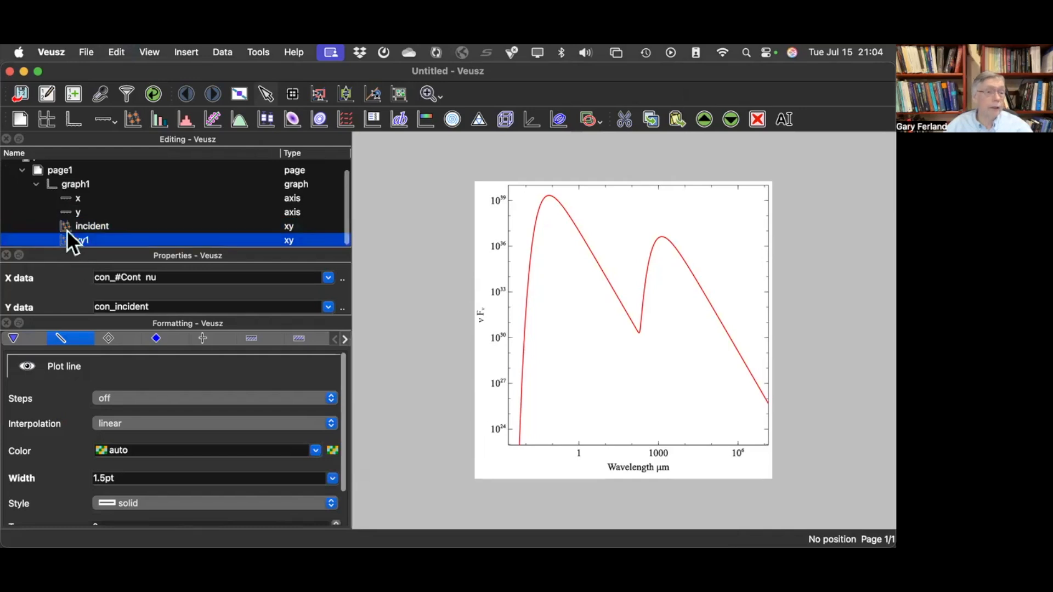
{"action": "left_click", "coordinate": [84, 238]}
{"action": "type", "text": "total"}
{"action": "key", "text": "Return"}
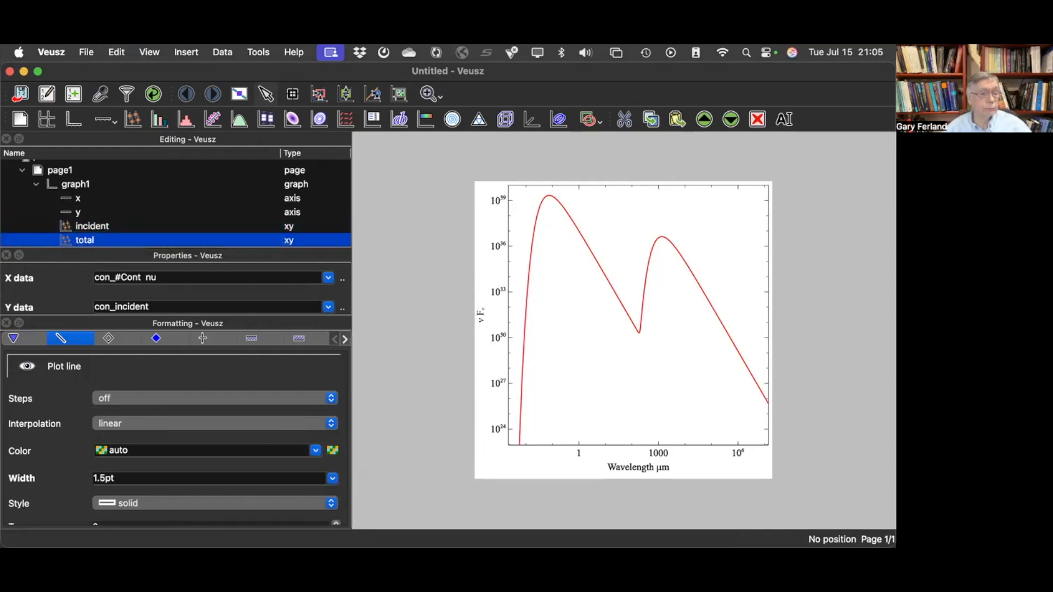
- Enlarge the properties area and set the total plot's Y data to con_total
{"action": "left_click_drag", "start_coordinate": [137, 316], "coordinate": [147, 423]}
{"action": "left_click", "coordinate": [333, 311]}
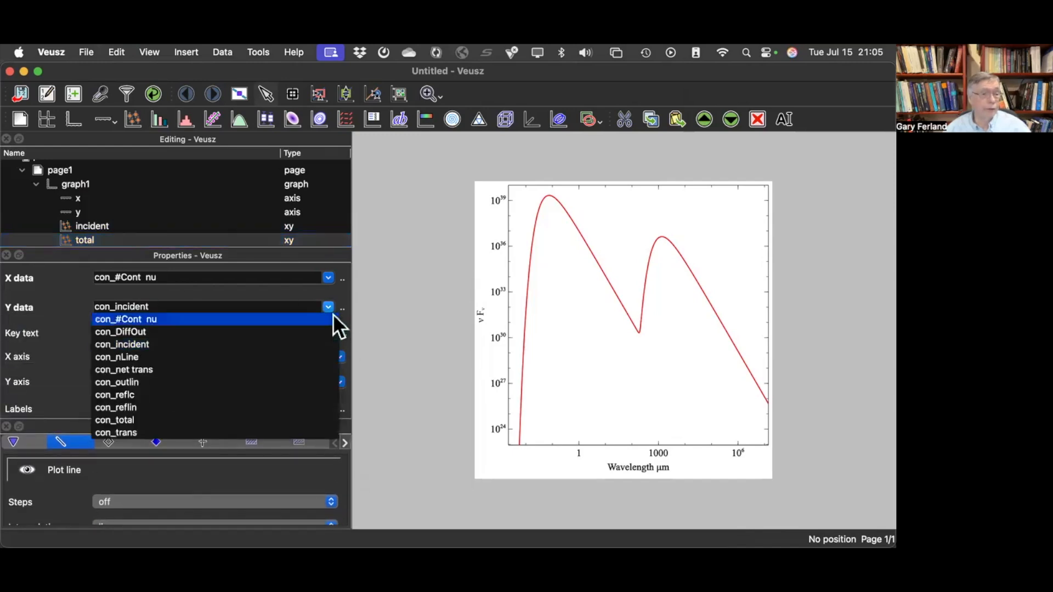
{"action": "left_click", "coordinate": [250, 421]}
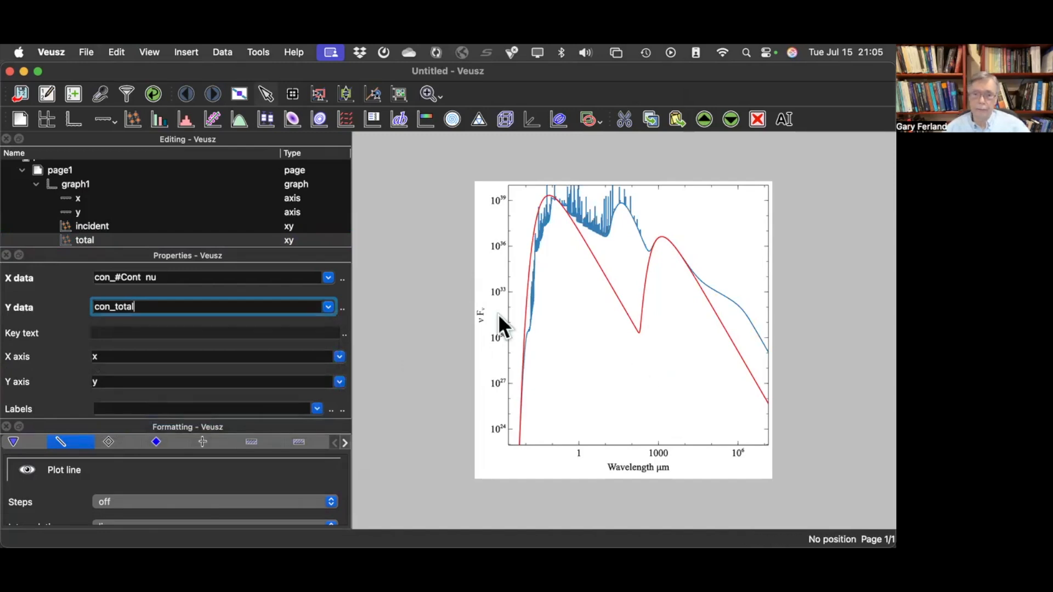
- Raise the y axis minimum directly on the graph to 3.5e32
{"action": "left_click", "coordinate": [82, 213]}
{"action": "left_click_drag", "start_coordinate": [519, 441], "coordinate": [519, 299]}
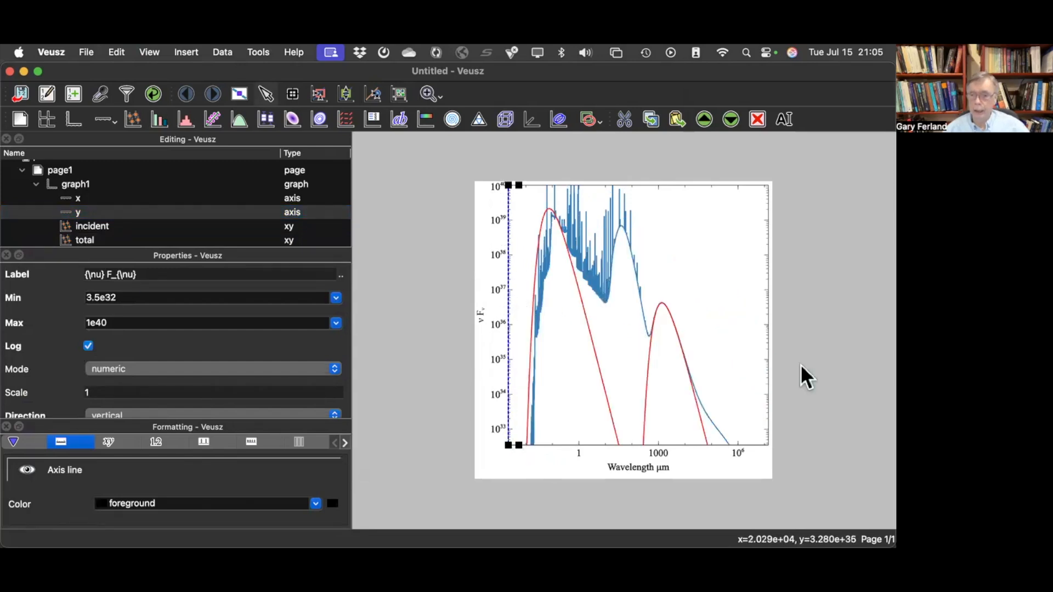
- Narrow the x axis range directly on the graph to a minimum of 0.0076 and a maximum of 1200
{"action": "left_click", "coordinate": [768, 453]}
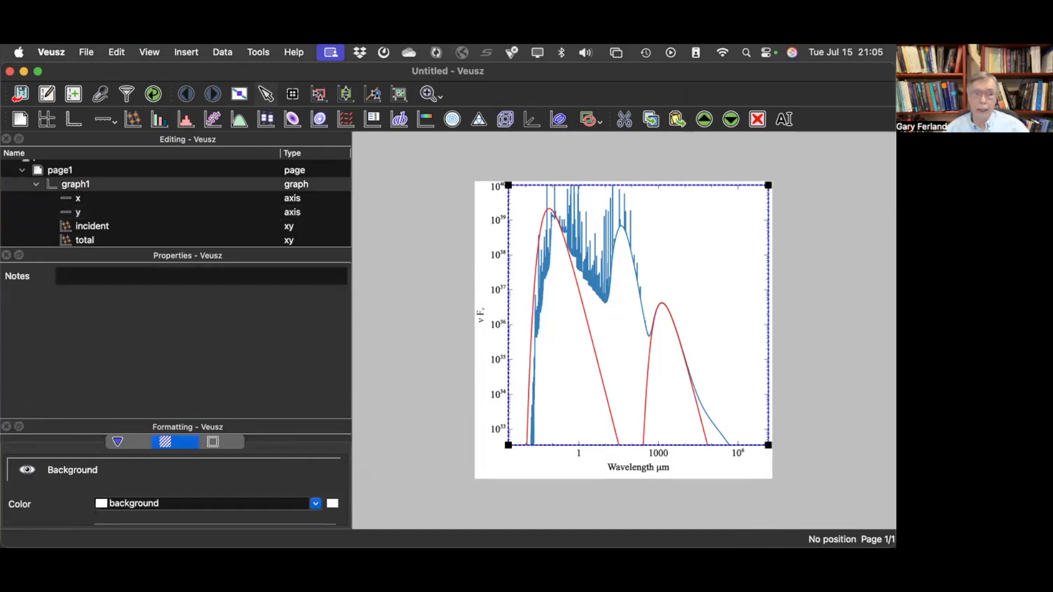
{"action": "left_click", "coordinate": [78, 214]}
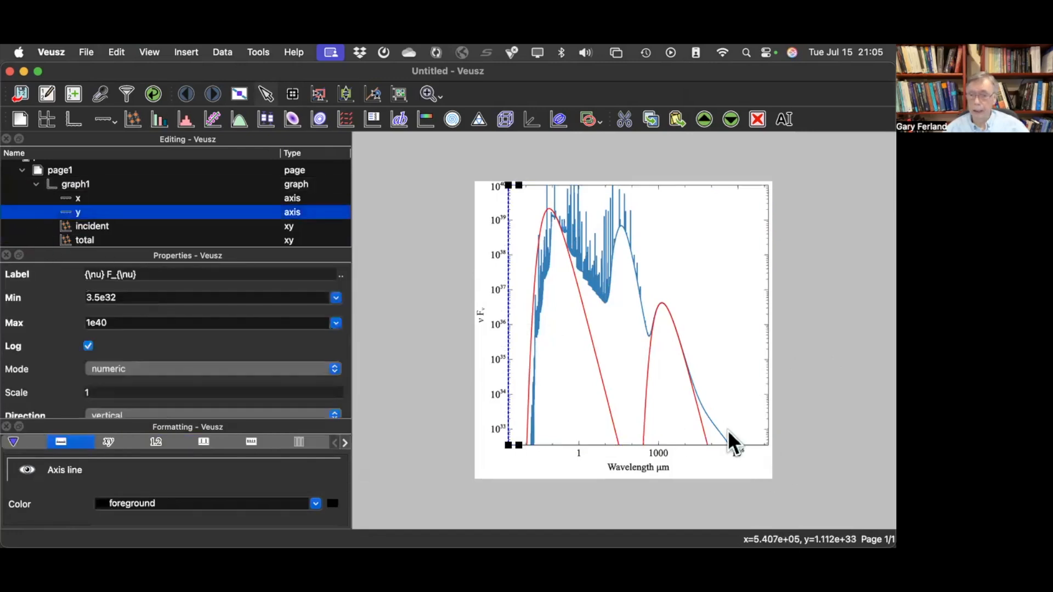
{"action": "left_click", "coordinate": [81, 198]}
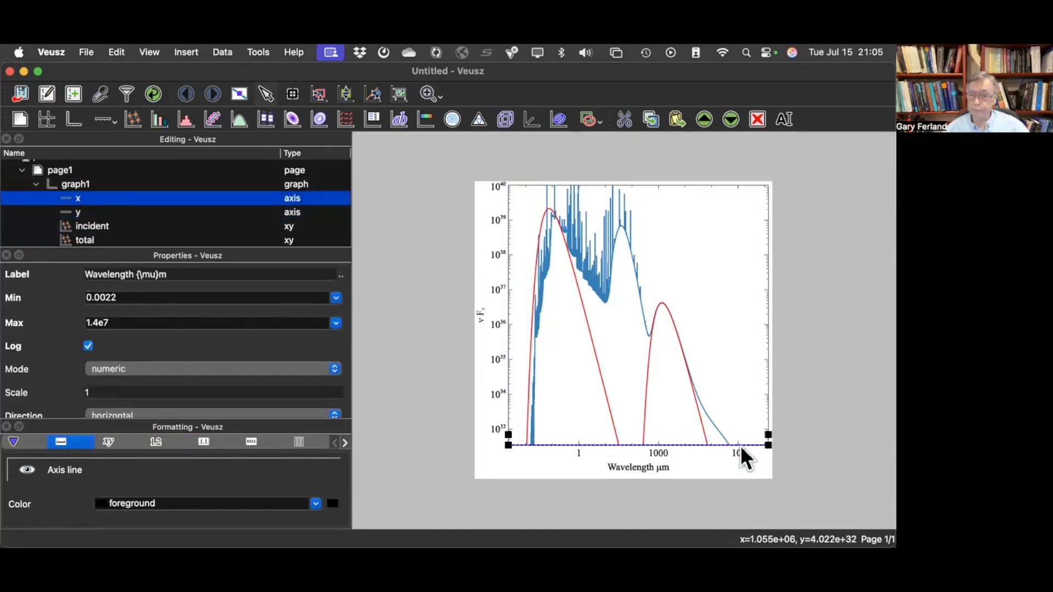
{"action": "left_click_drag", "start_coordinate": [769, 434], "coordinate": [660, 433]}
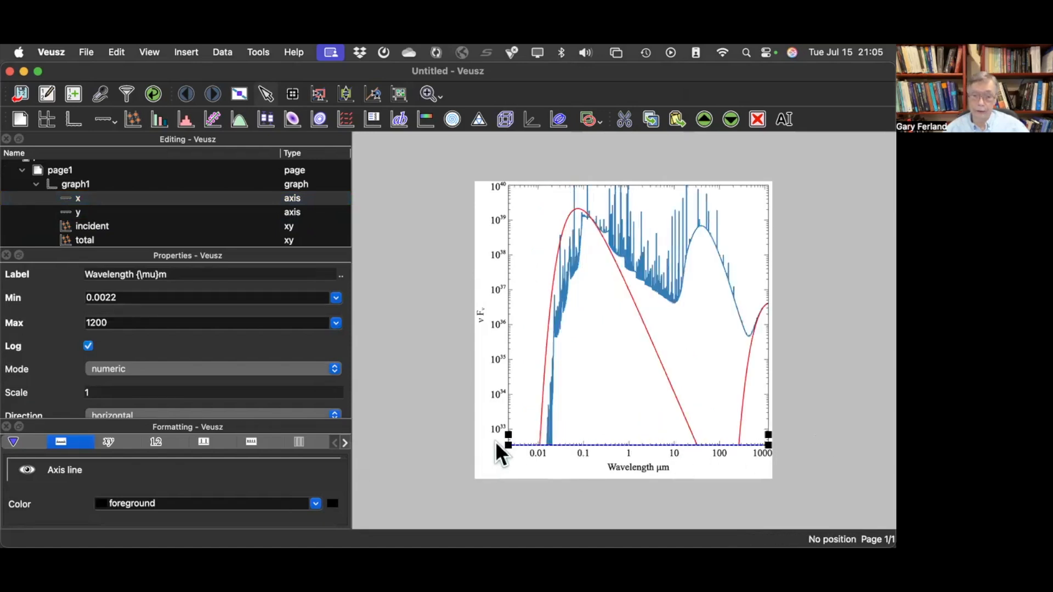
{"action": "left_click_drag", "start_coordinate": [508, 433], "coordinate": [533, 434]}
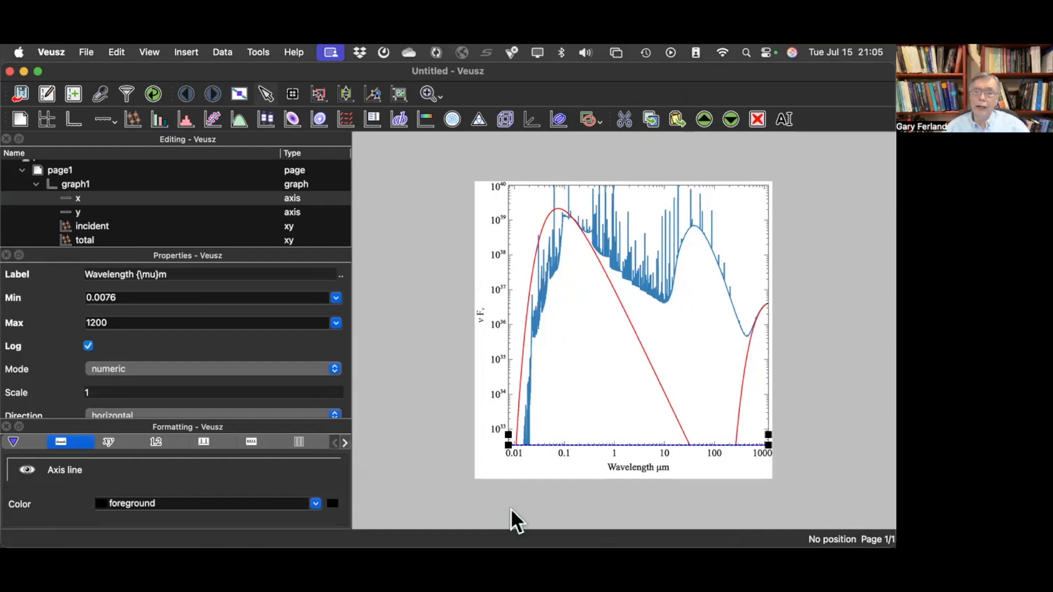